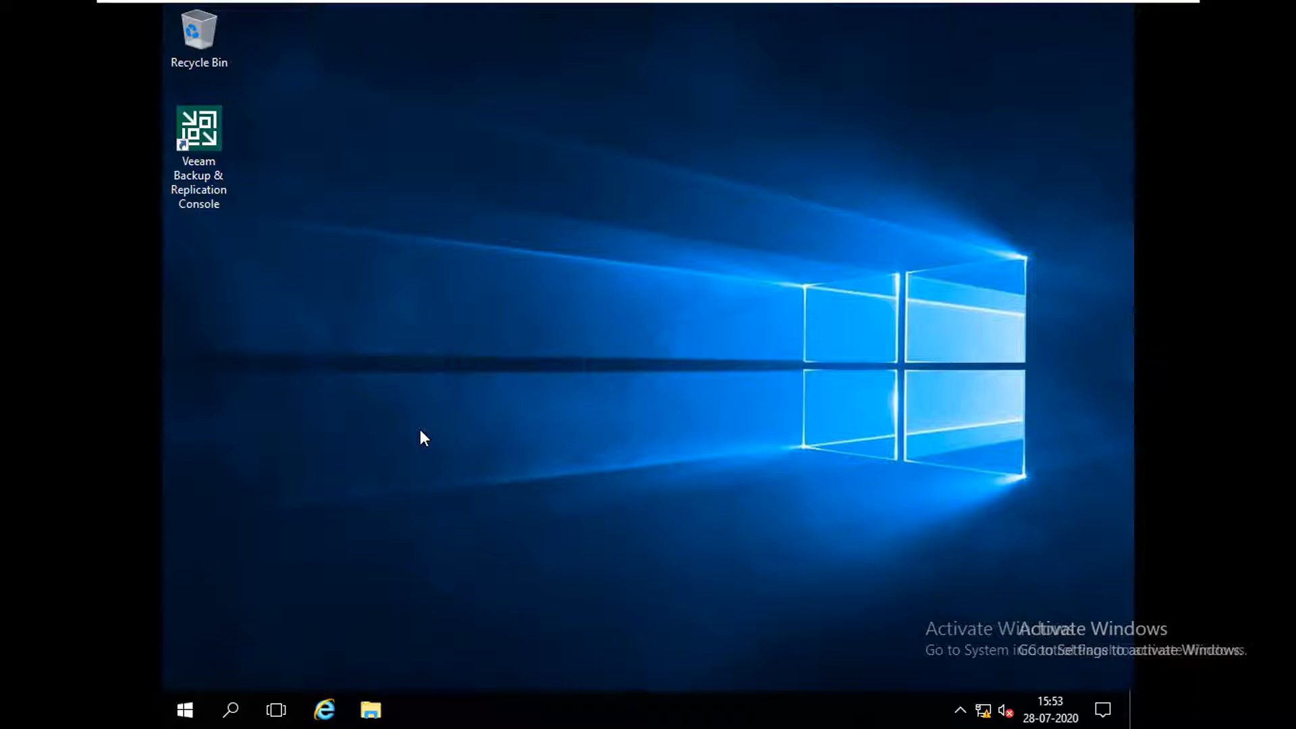
# - Open the Veeam Backup & Replication console and connect to localhost on port 9392 with Windows session authentication
pyautogui.click(193, 135)
pyautogui.click(220, 169)
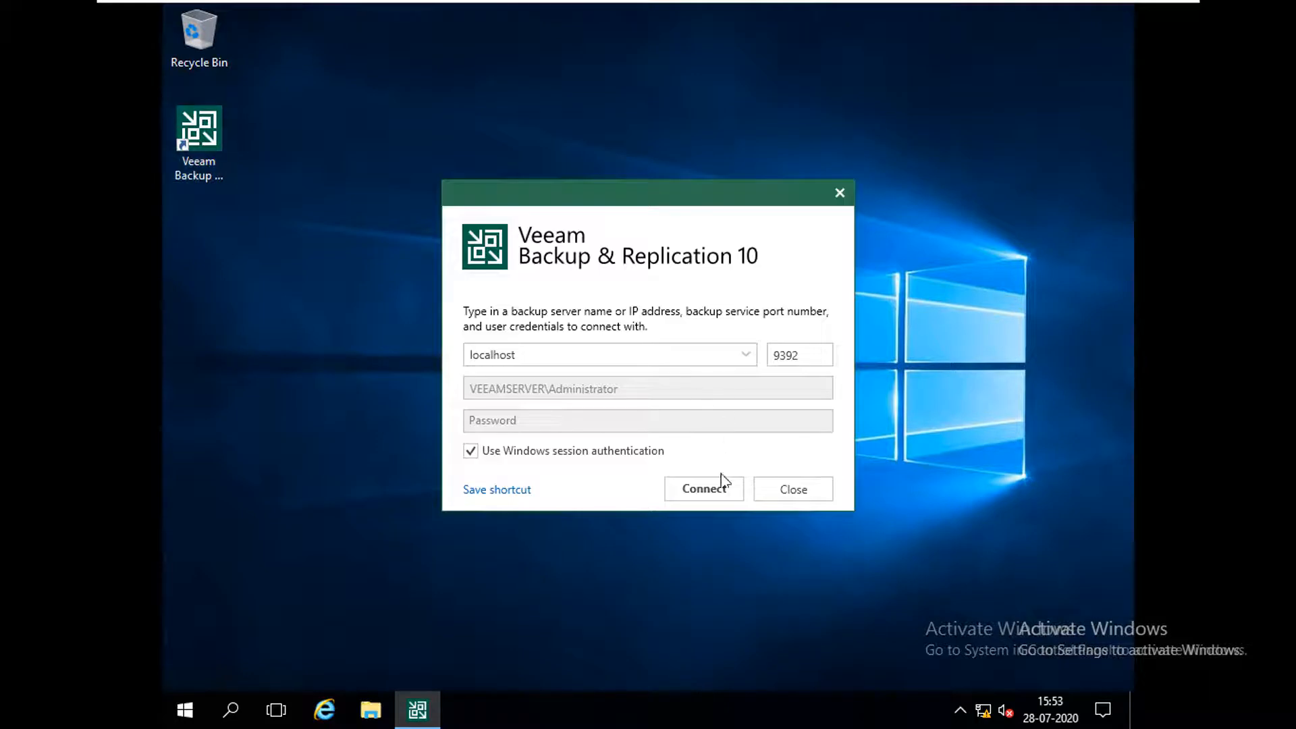
pyautogui.click(720, 491)
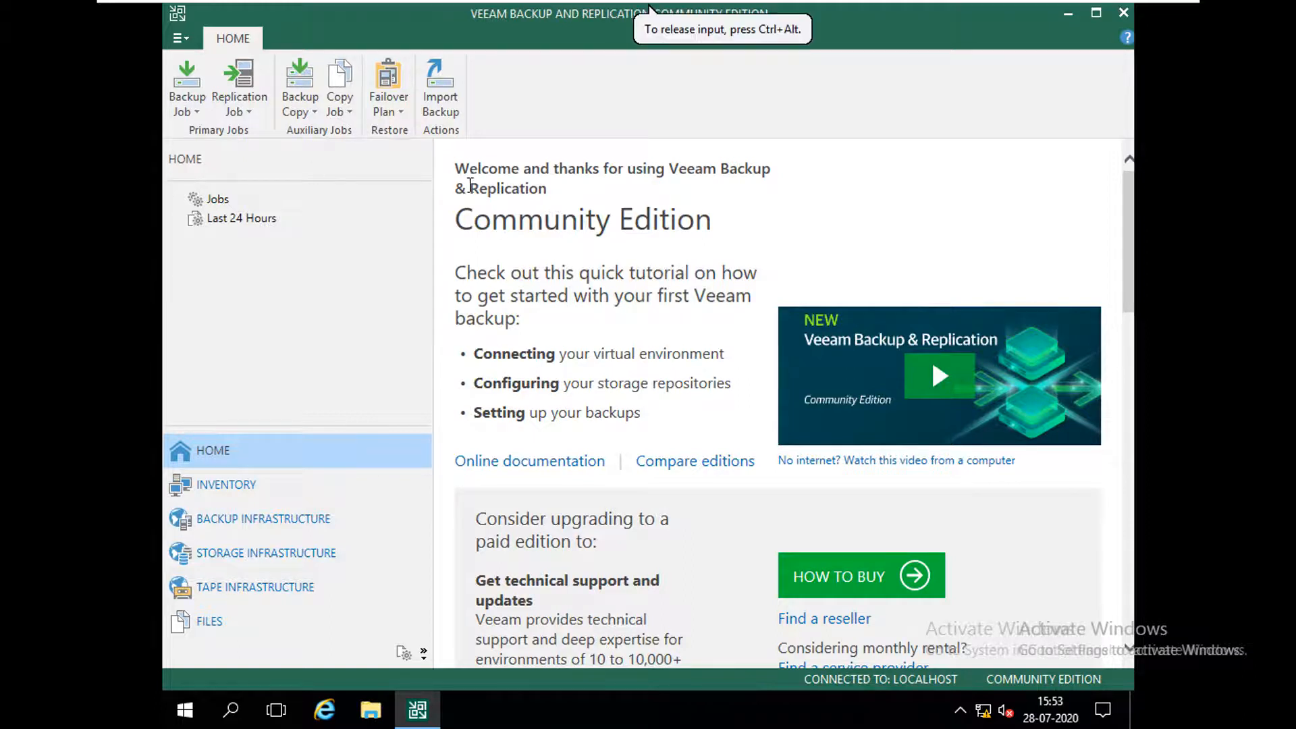
# - Start a new virtual machine backup job and accept the name Backup Job 1
pyautogui.click(182, 109)
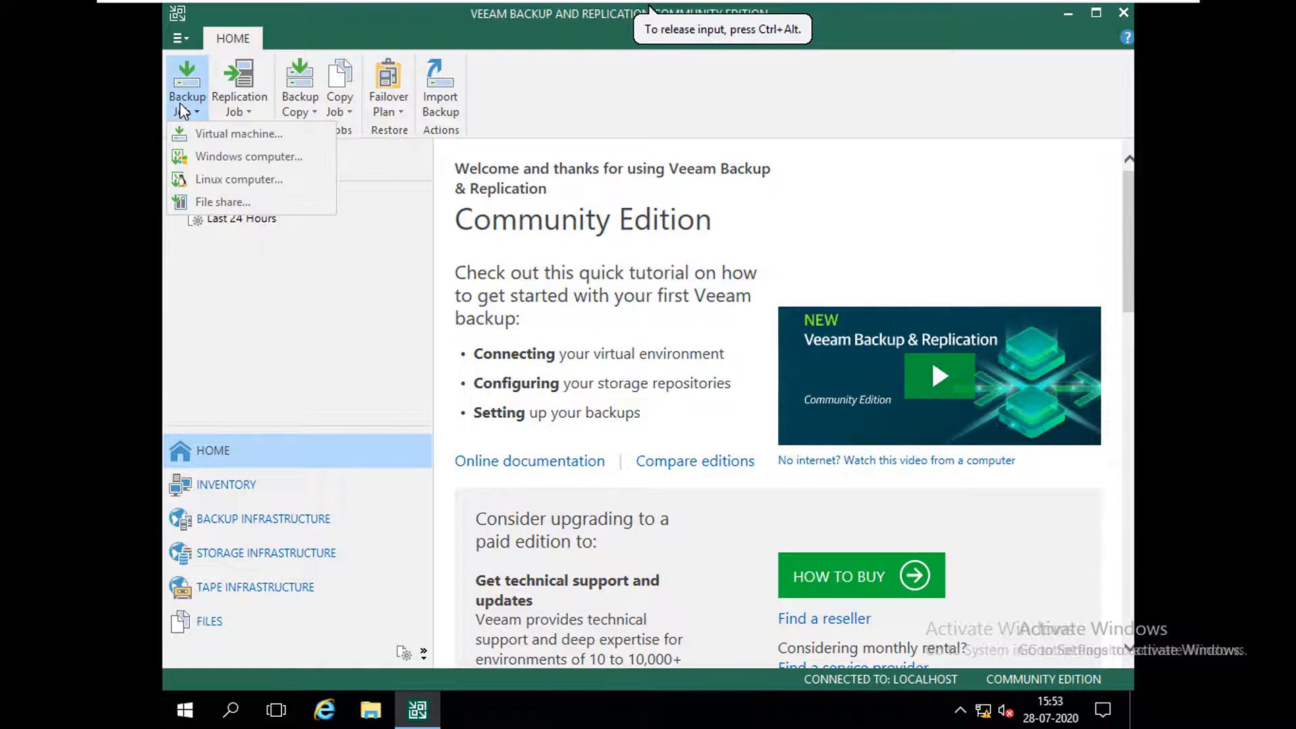
pyautogui.click(219, 133)
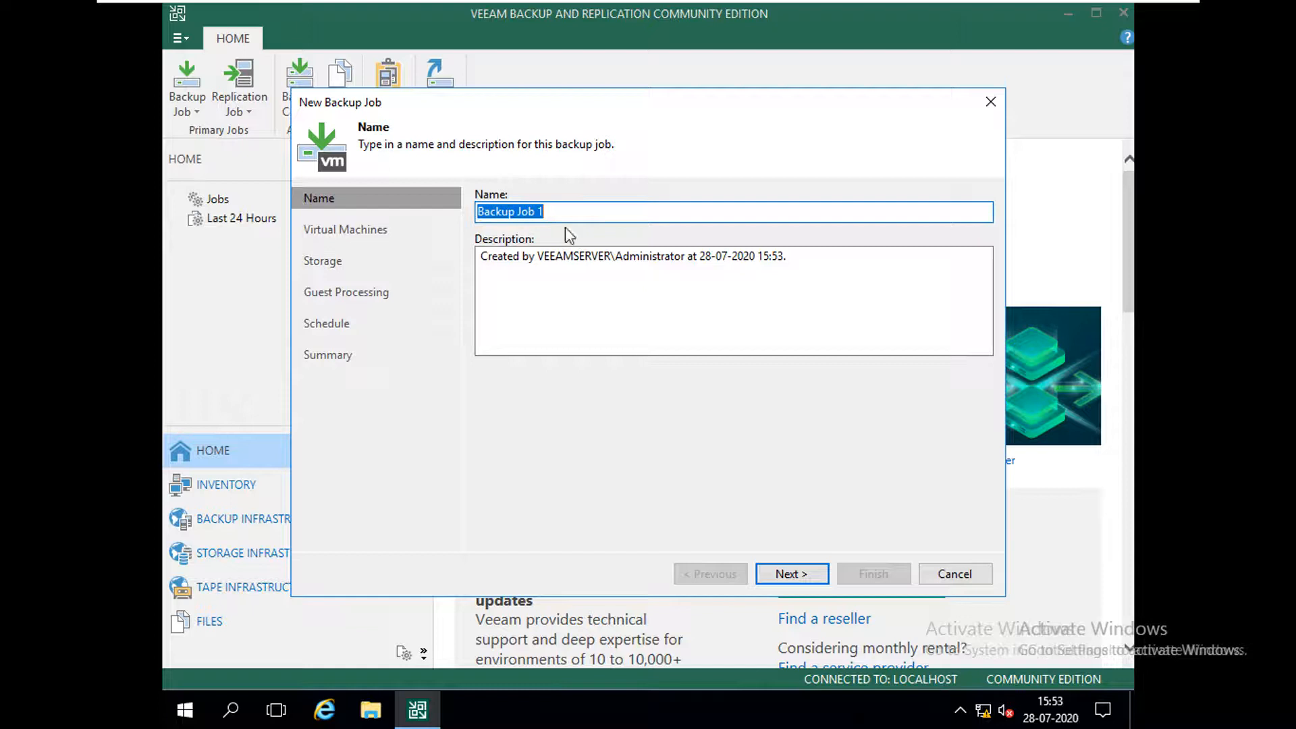
pyautogui.click(788, 574)
# - Add the VMs adminera and Test from AdminCentral on 172.16.0.15, using the VMs and Templates view, and continue to the storage settings
pyautogui.click(959, 216)
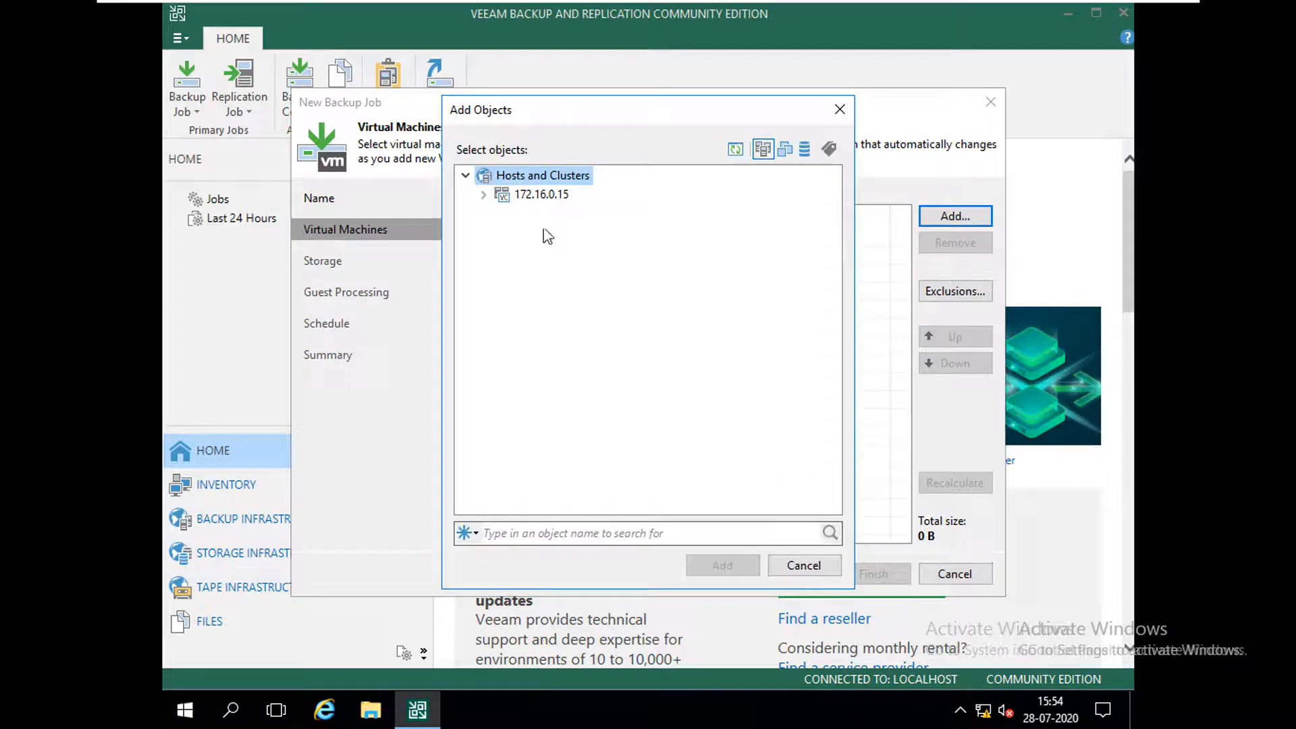
pyautogui.click(786, 150)
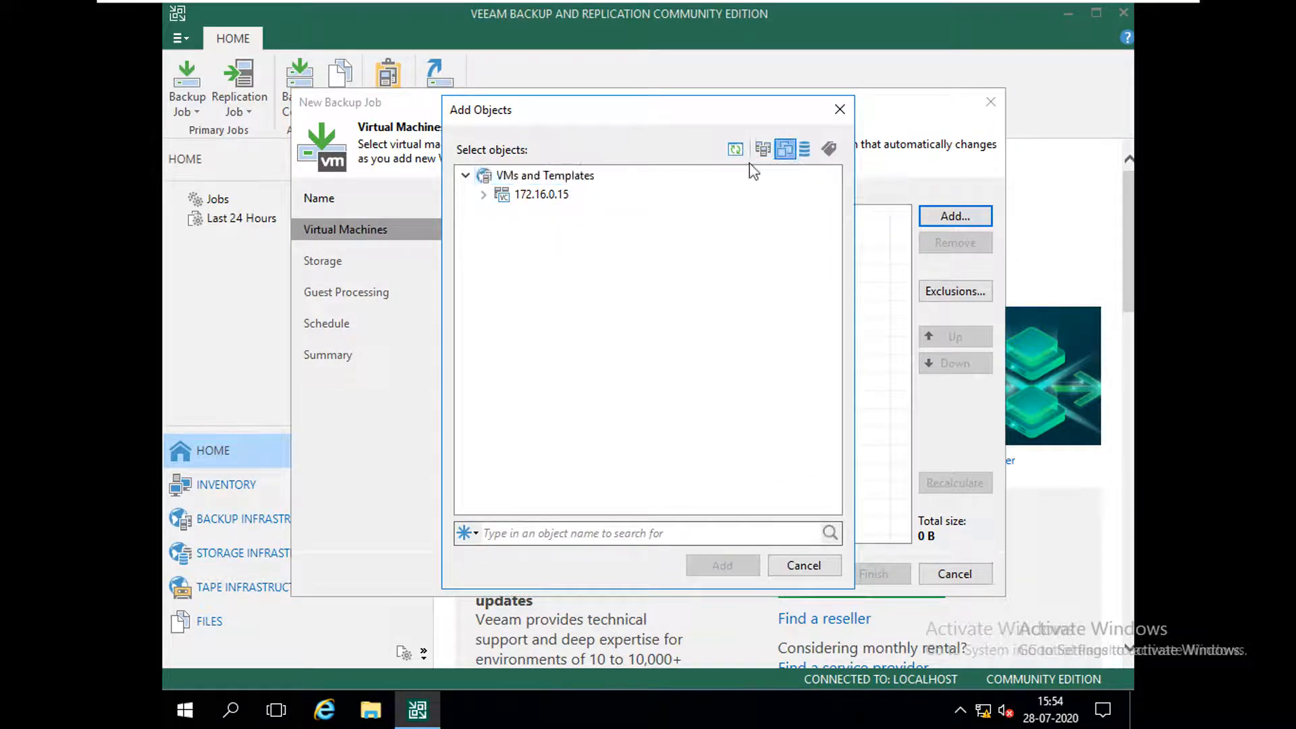
pyautogui.click(483, 194)
pyautogui.click(503, 214)
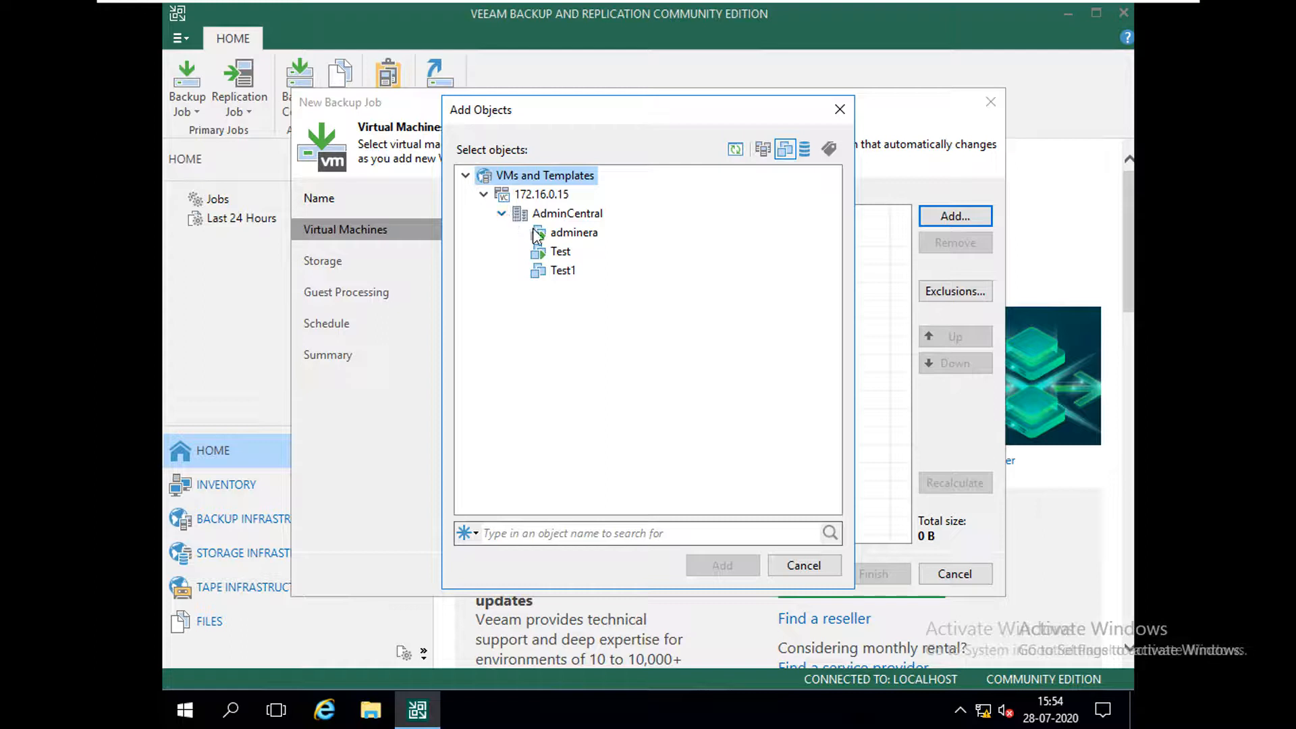
pyautogui.click(544, 236)
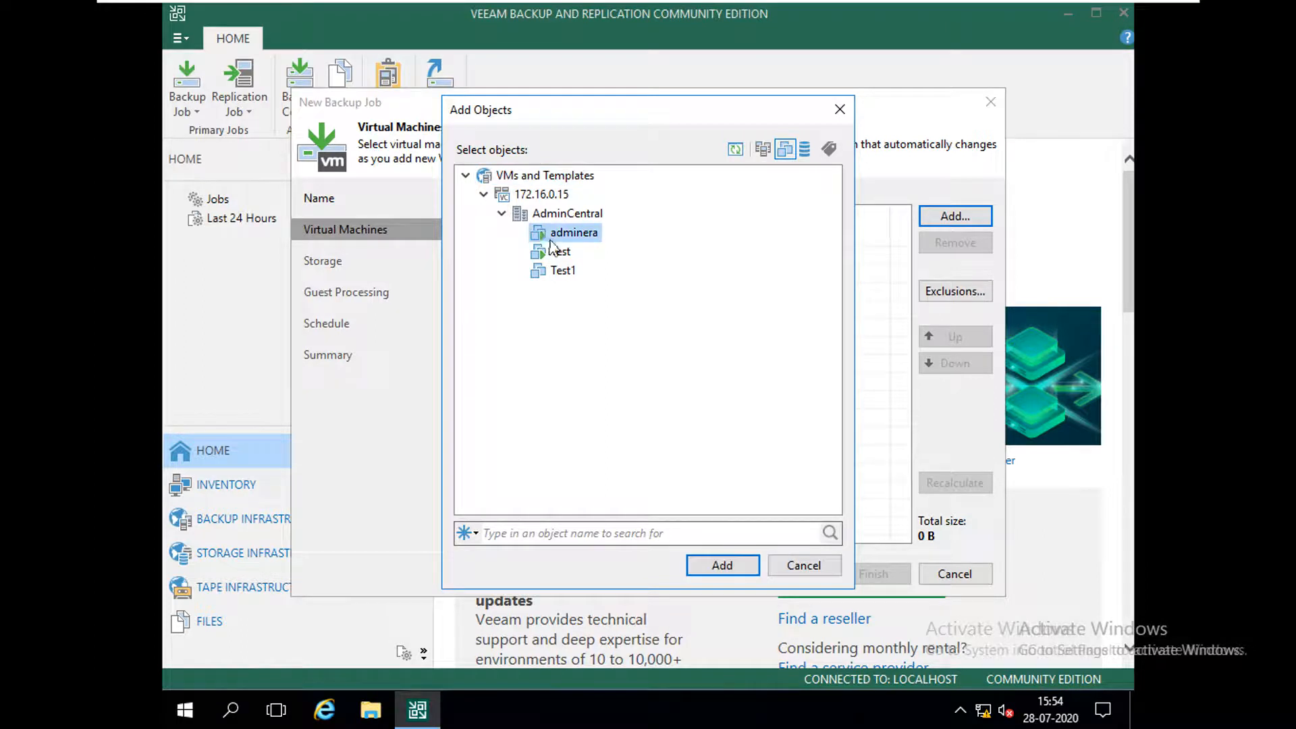
pyautogui.keyDown('ctrl'); pyautogui.click(557, 256); pyautogui.keyUp('ctrl')
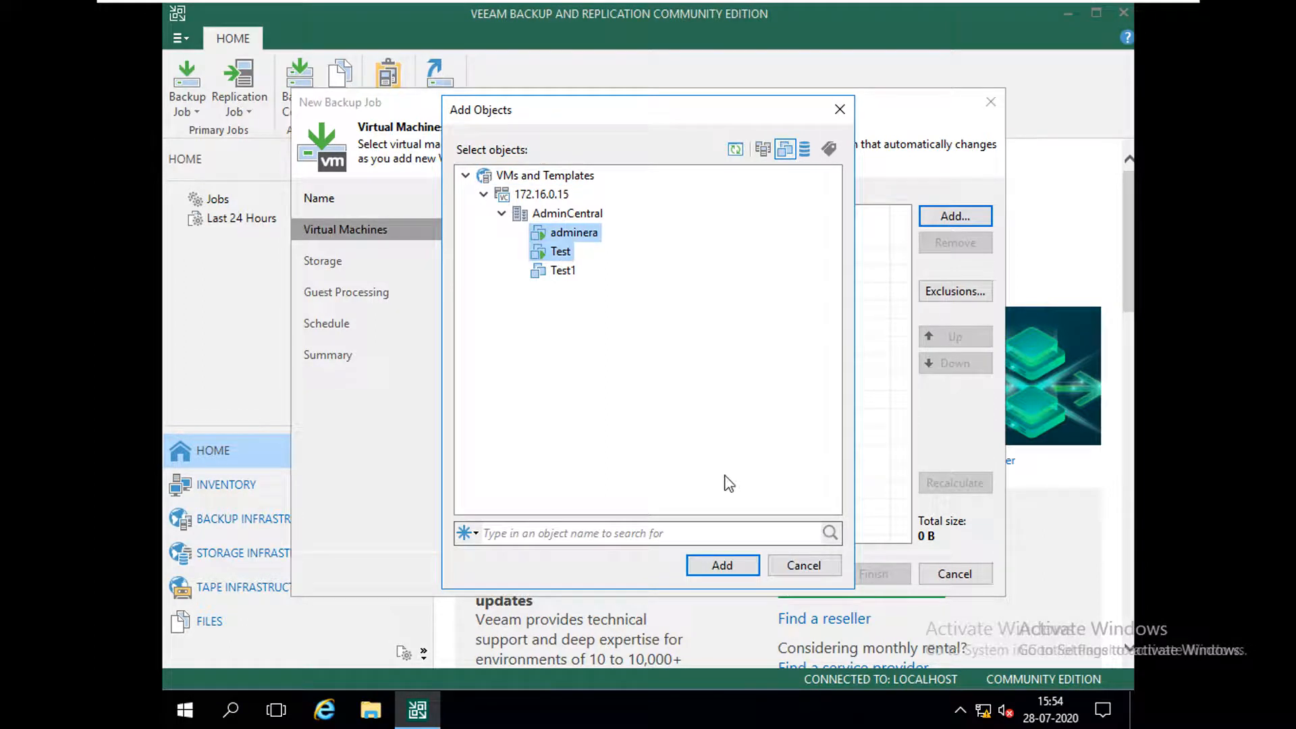
pyautogui.click(717, 567)
pyautogui.click(786, 575)
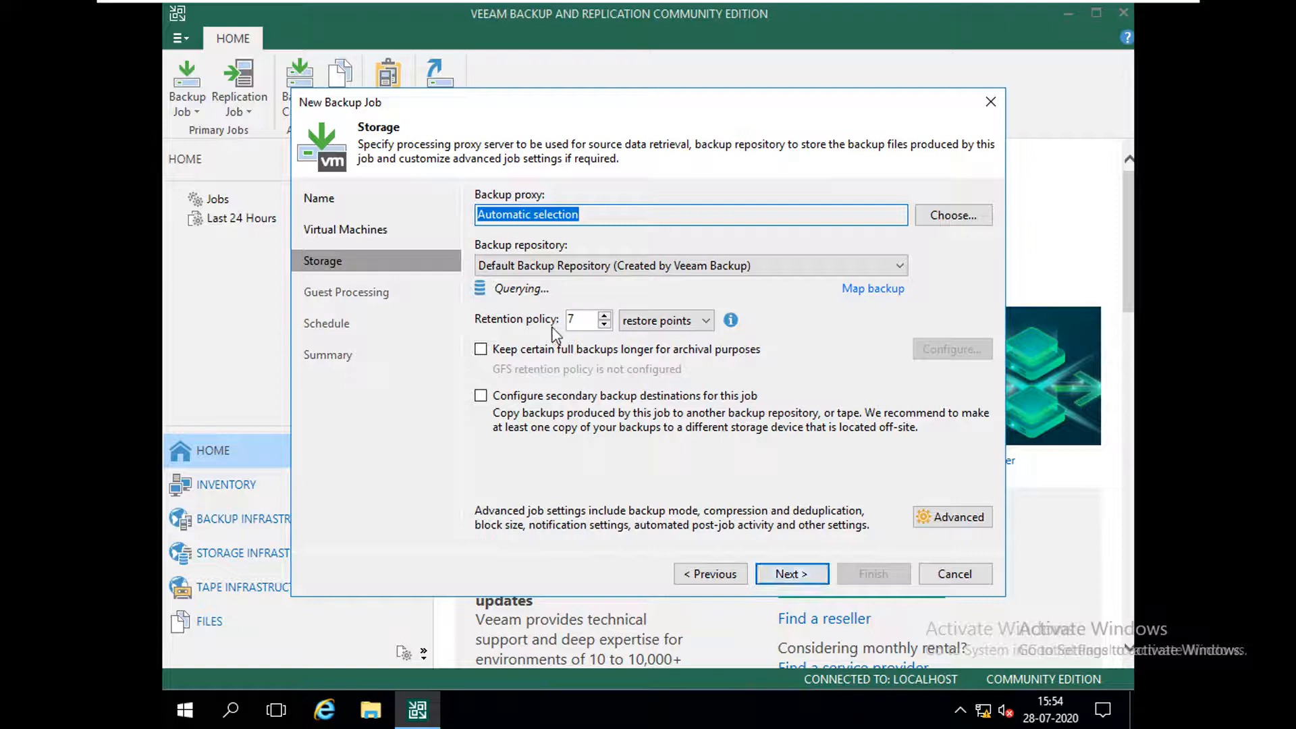
# - Select Repository-1 as the backup repository and configure GFS retention to keep weekly full backups for 1 week
pyautogui.click(699, 273)
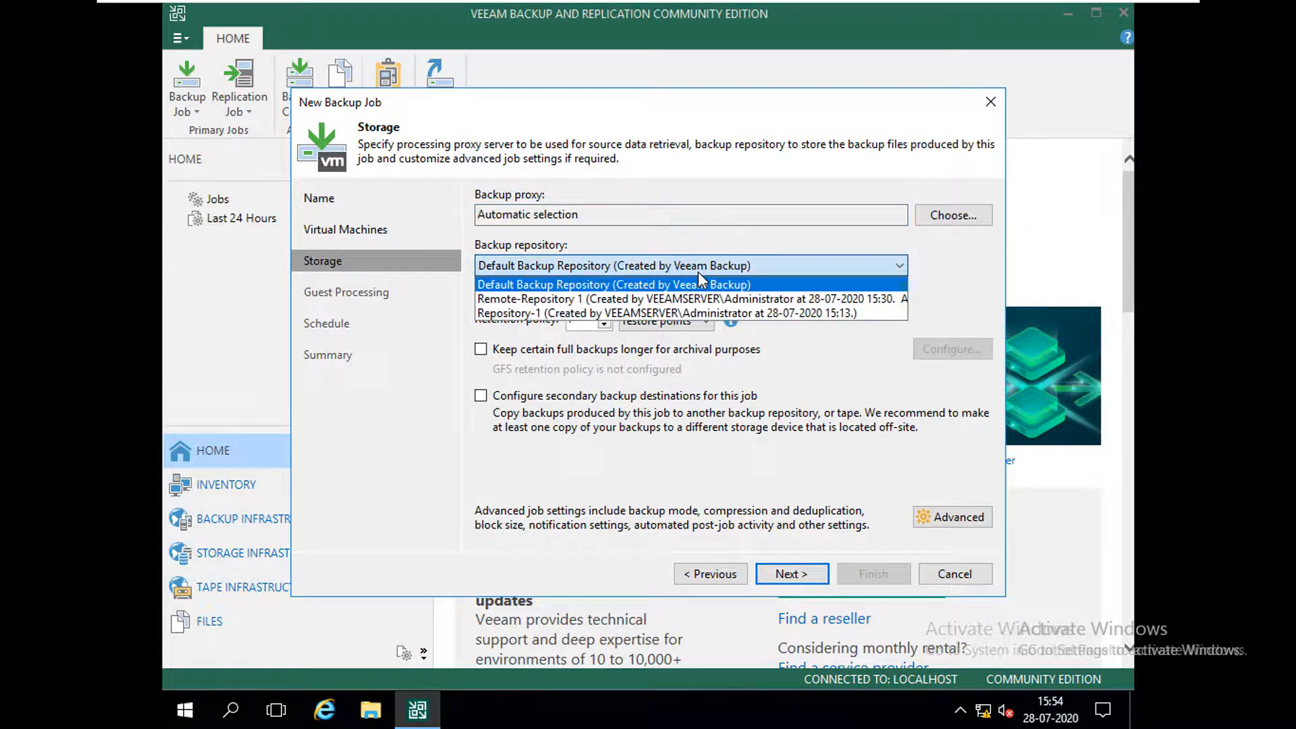
pyautogui.click(650, 313)
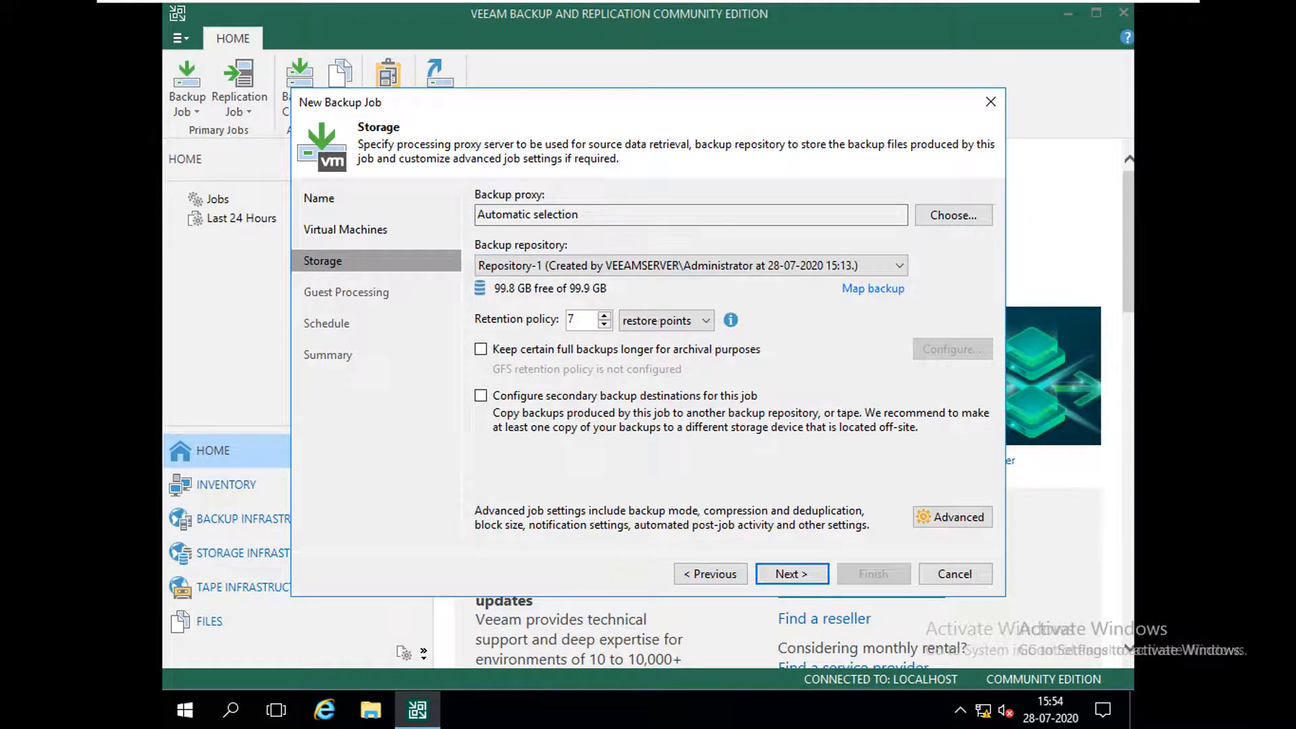
pyautogui.click(481, 350)
pyautogui.click(952, 350)
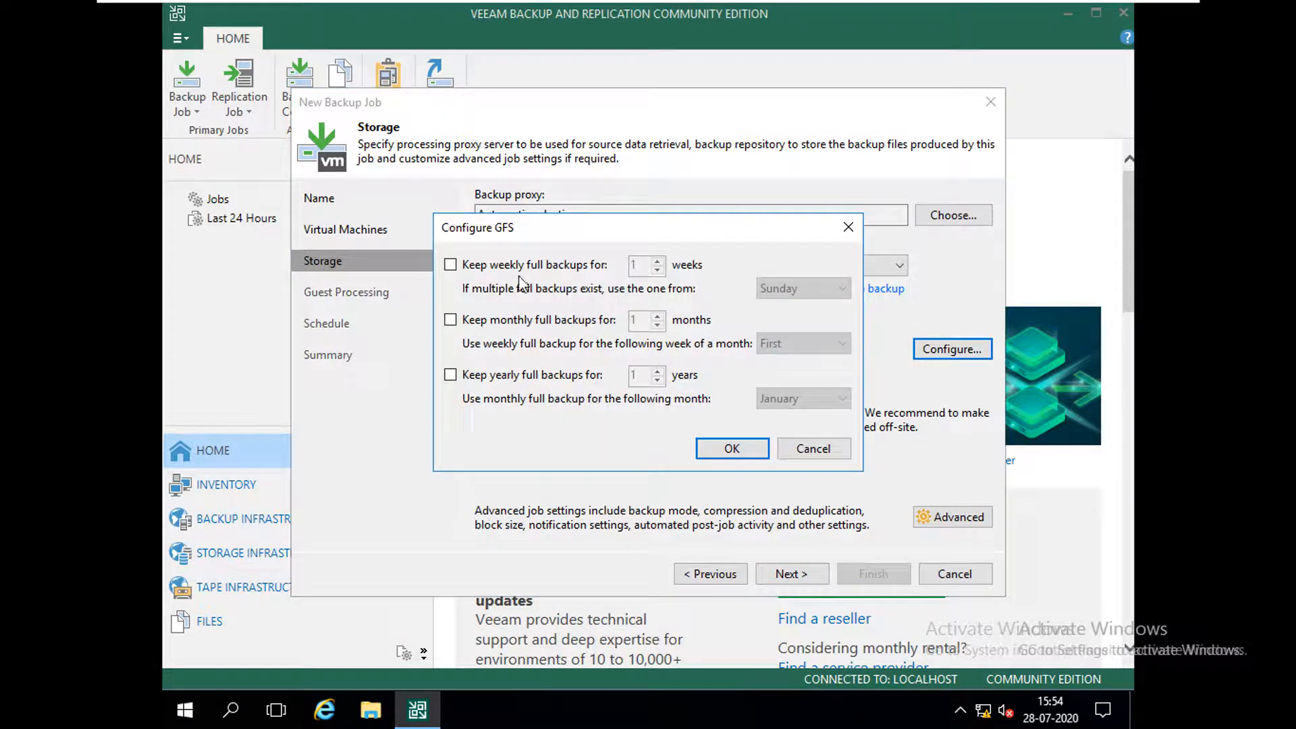
pyautogui.click(451, 265)
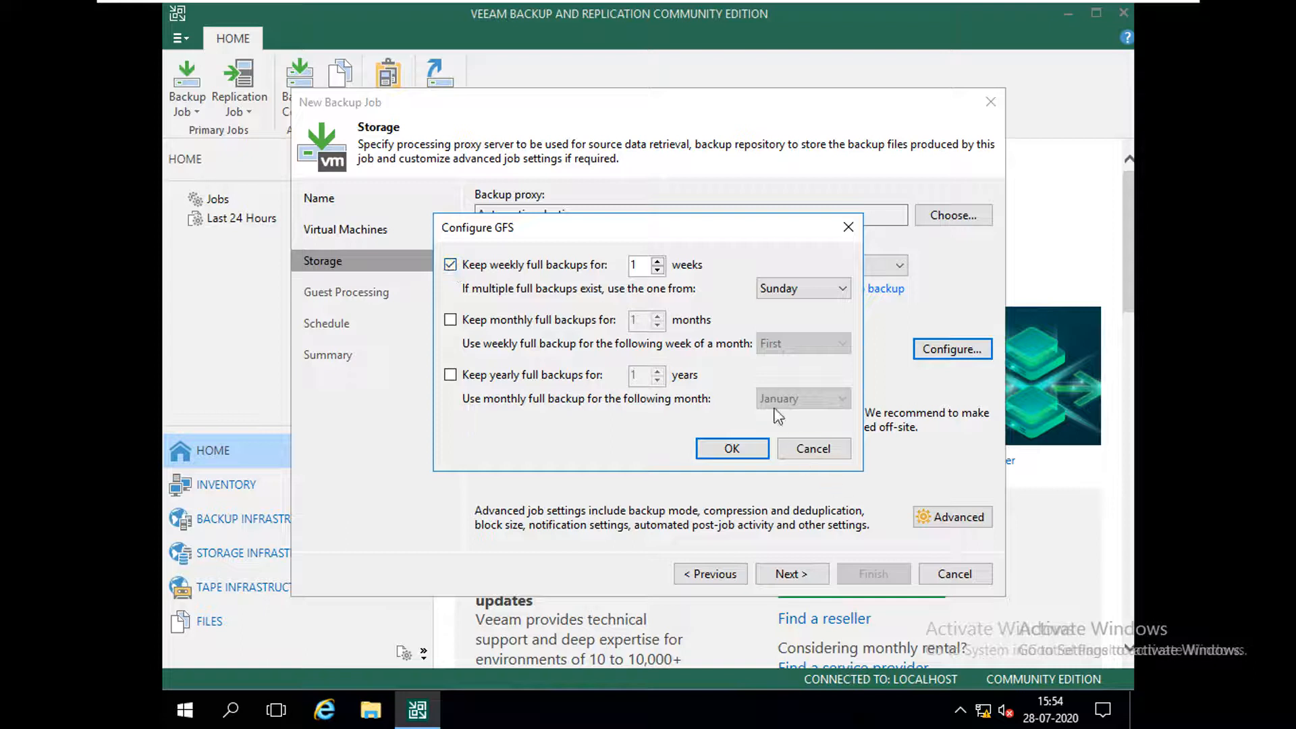
pyautogui.click(717, 448)
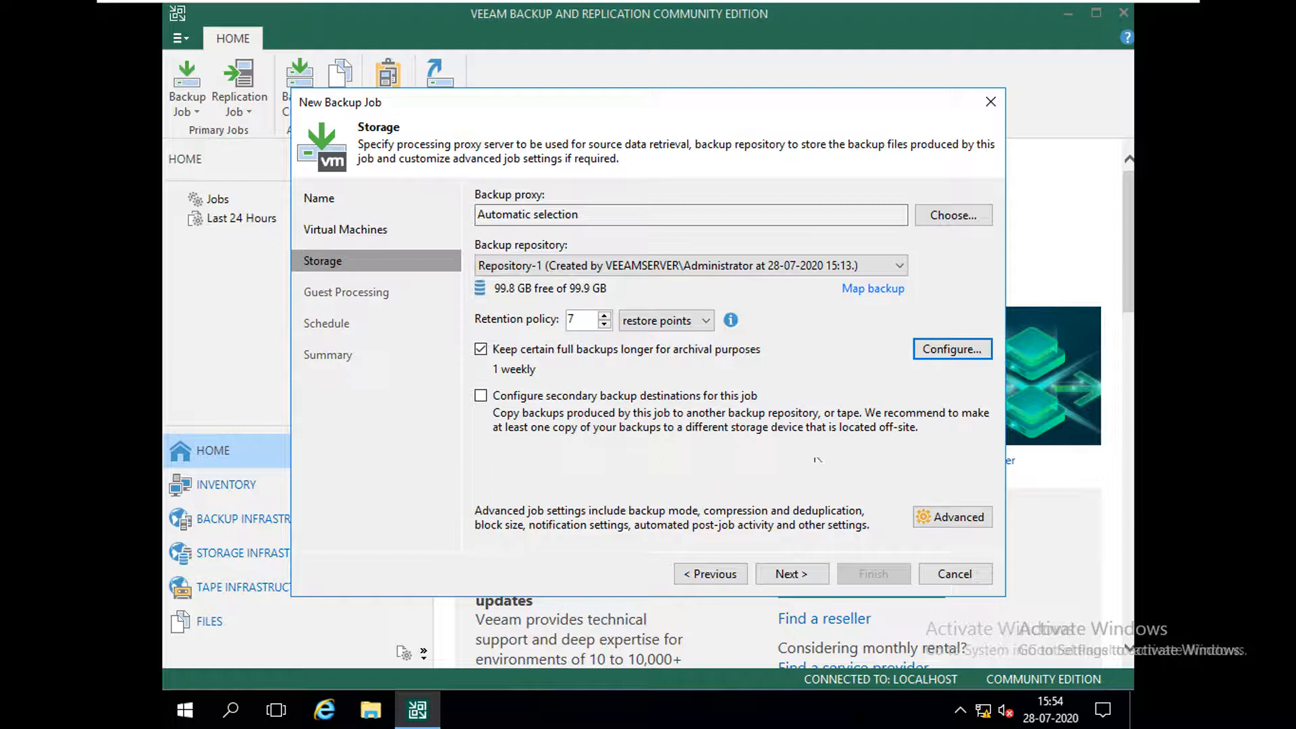
pyautogui.click(803, 585)
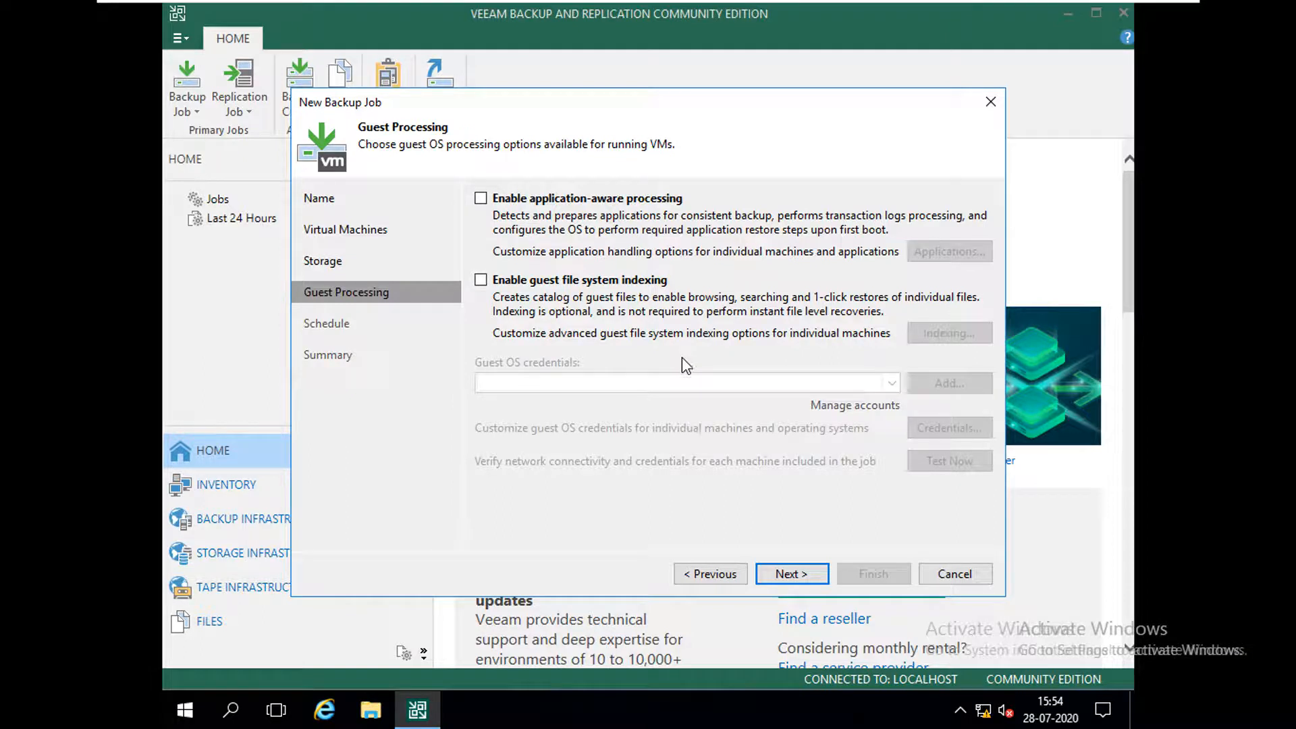
# - Leave the guest processing options disabled and enable the job to run automatically every day at 22:00
pyautogui.click(791, 576)
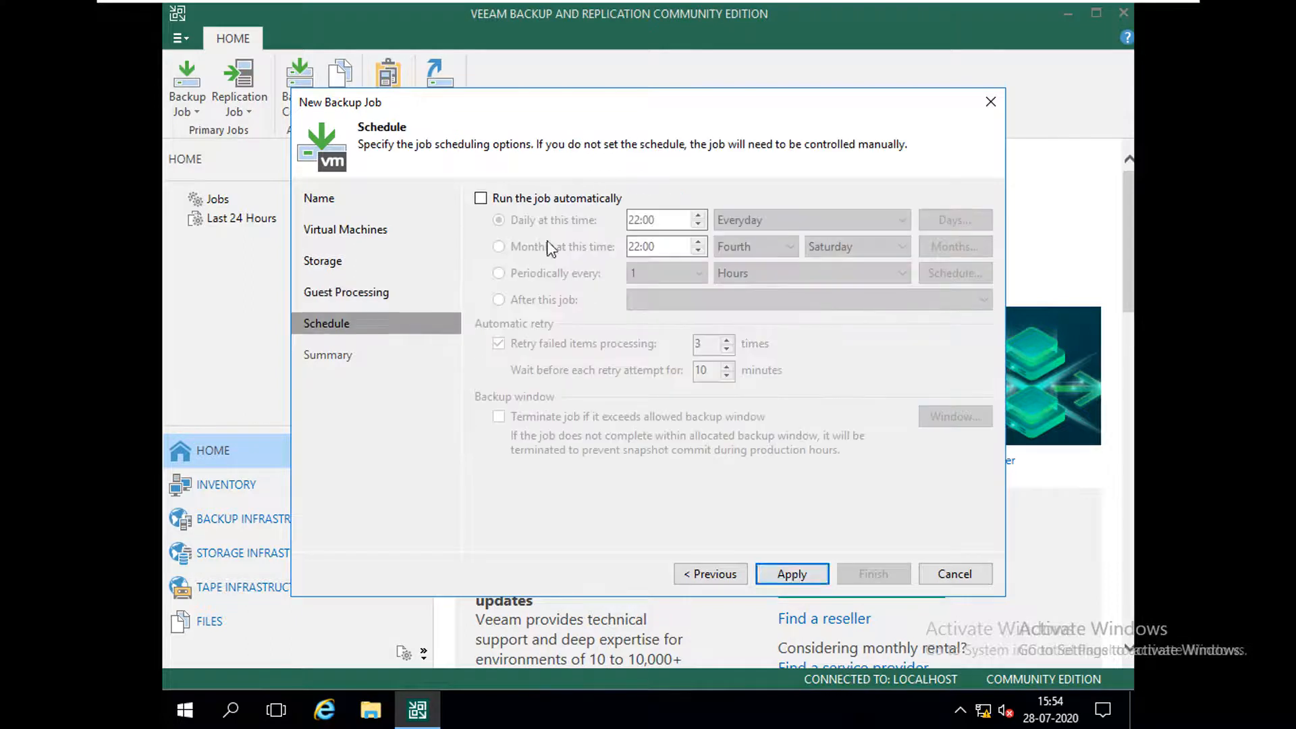
pyautogui.click(501, 201)
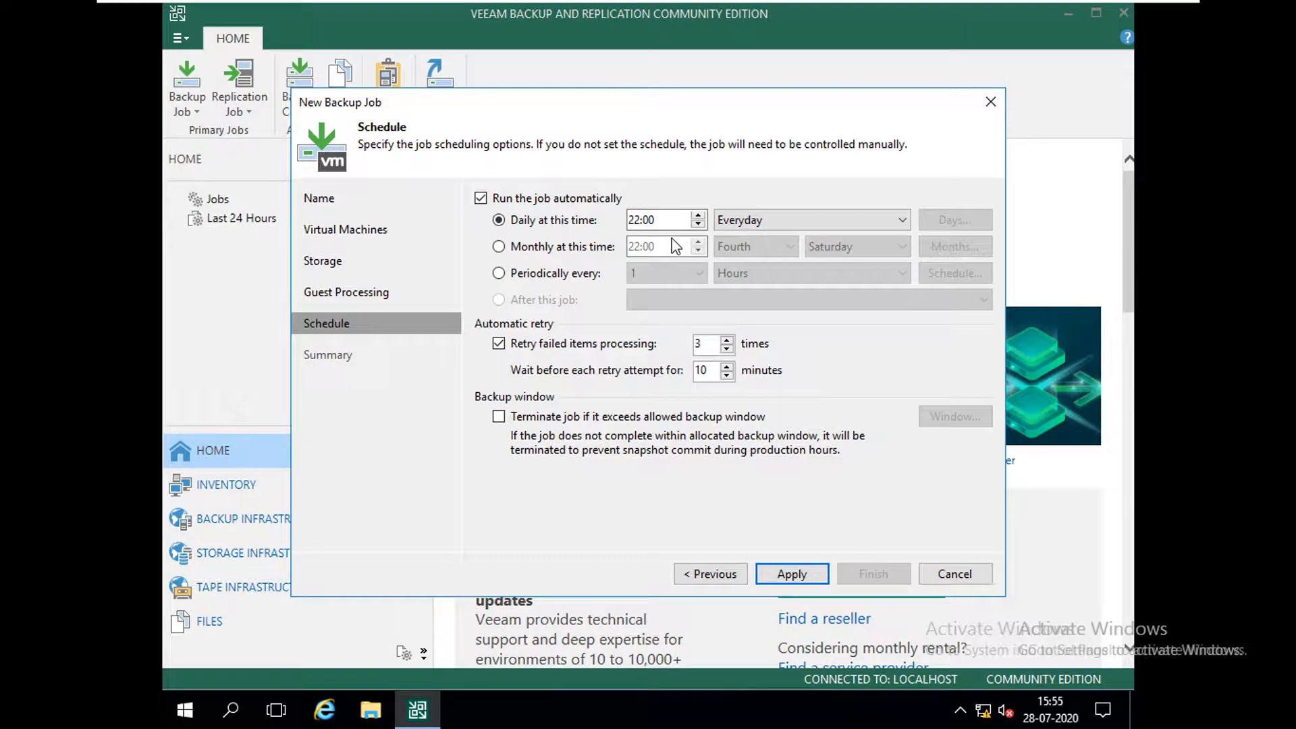
pyautogui.click(664, 219)
# - Try a monthly schedule at 22:00 on the fourth Saturday with all twelve months selected
pyautogui.click(591, 251)
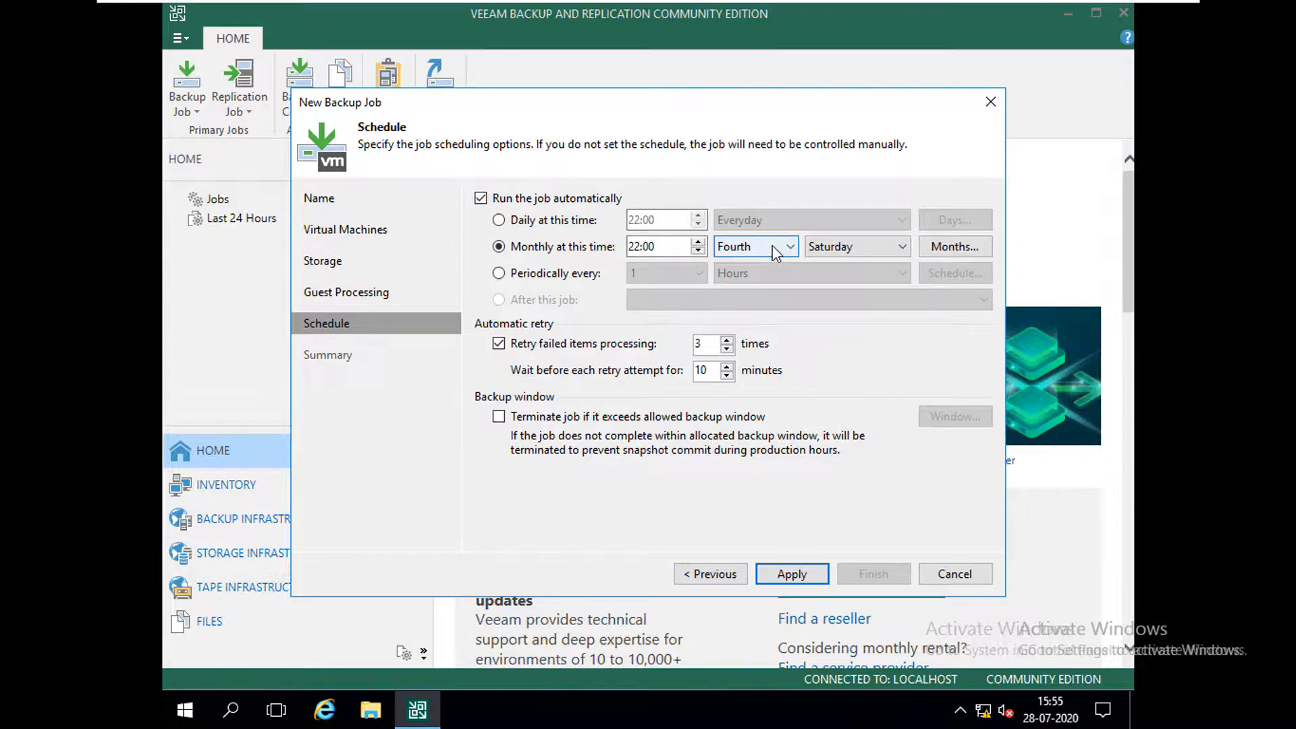
pyautogui.click(943, 250)
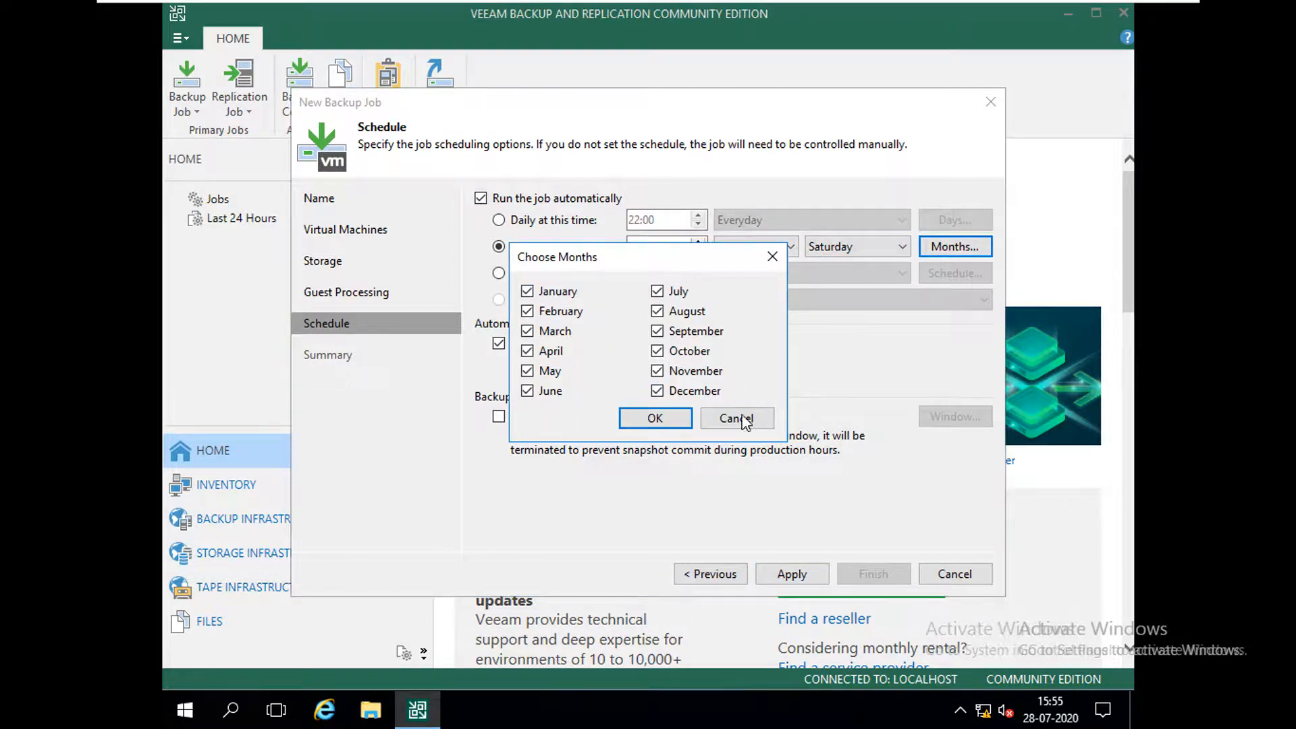
pyautogui.click(666, 422)
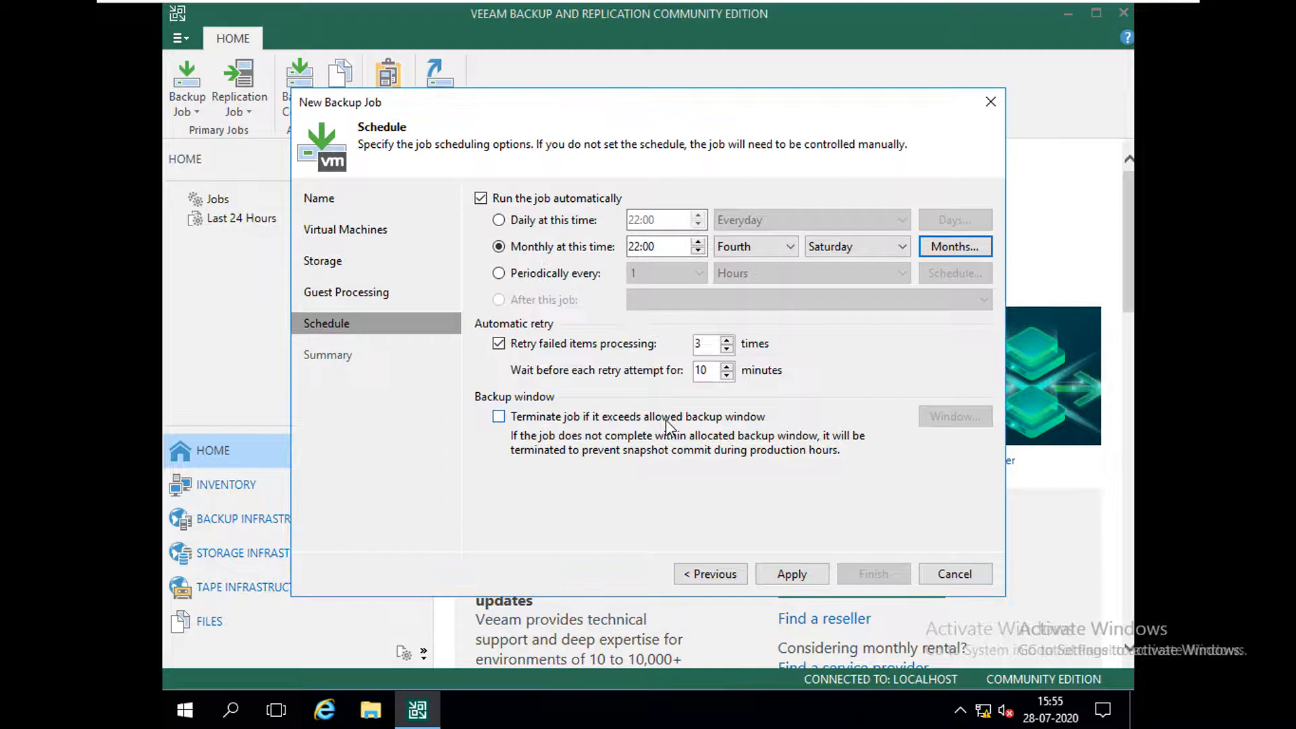
# - Try a periodic schedule, switching its interval unit to Continuously and back to every 1 hour
pyautogui.click(549, 277)
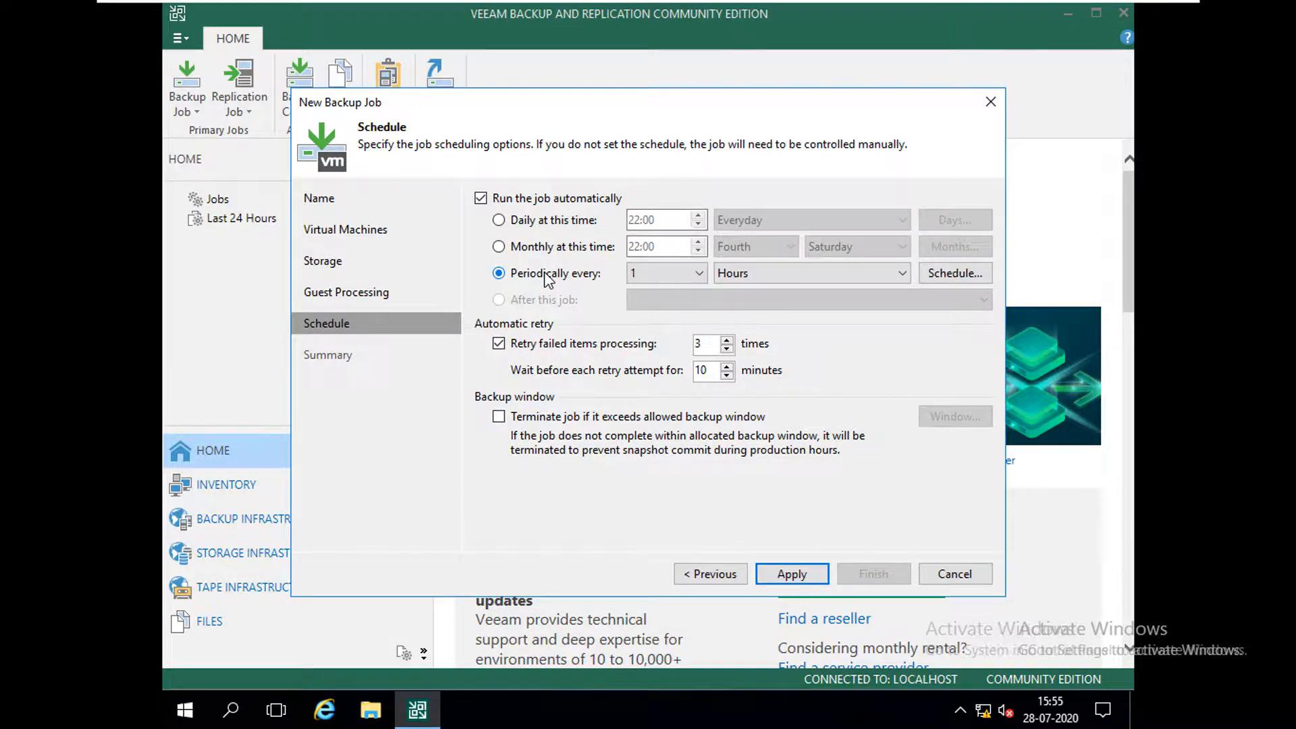
pyautogui.click(700, 274)
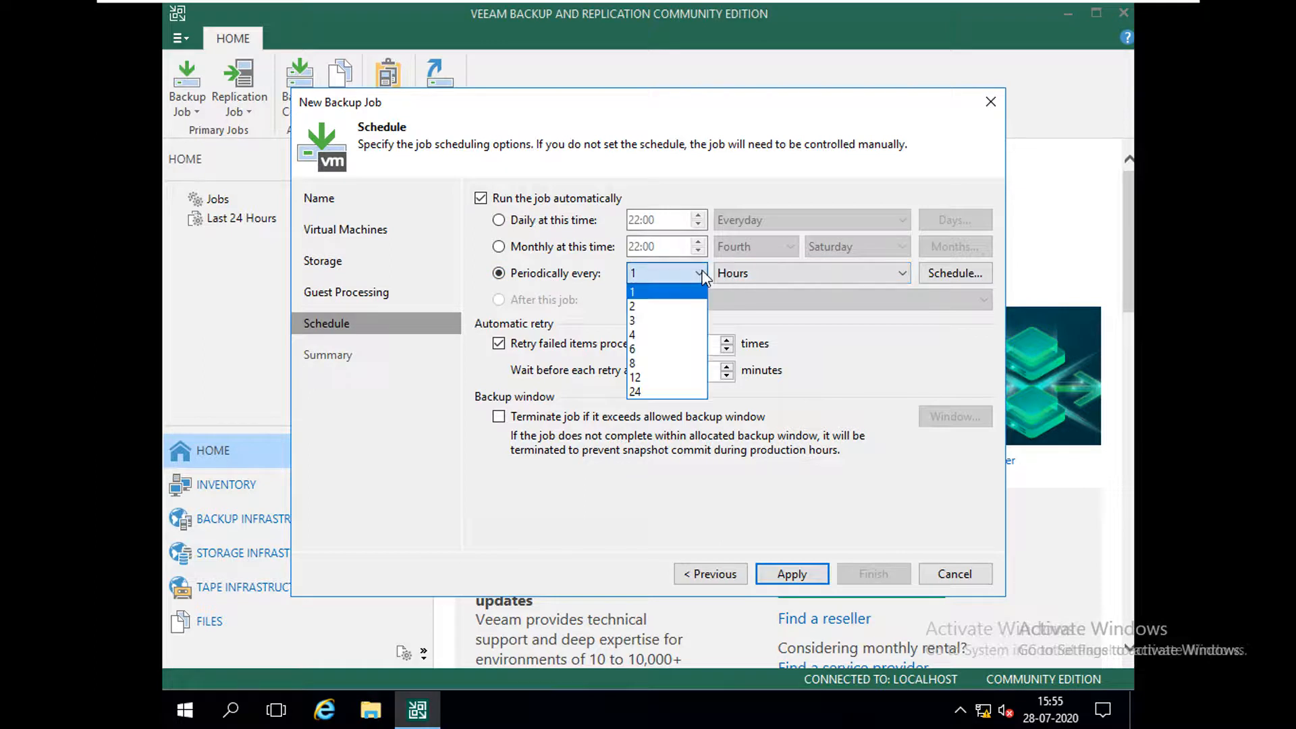
pyautogui.click(762, 266)
pyautogui.click(764, 269)
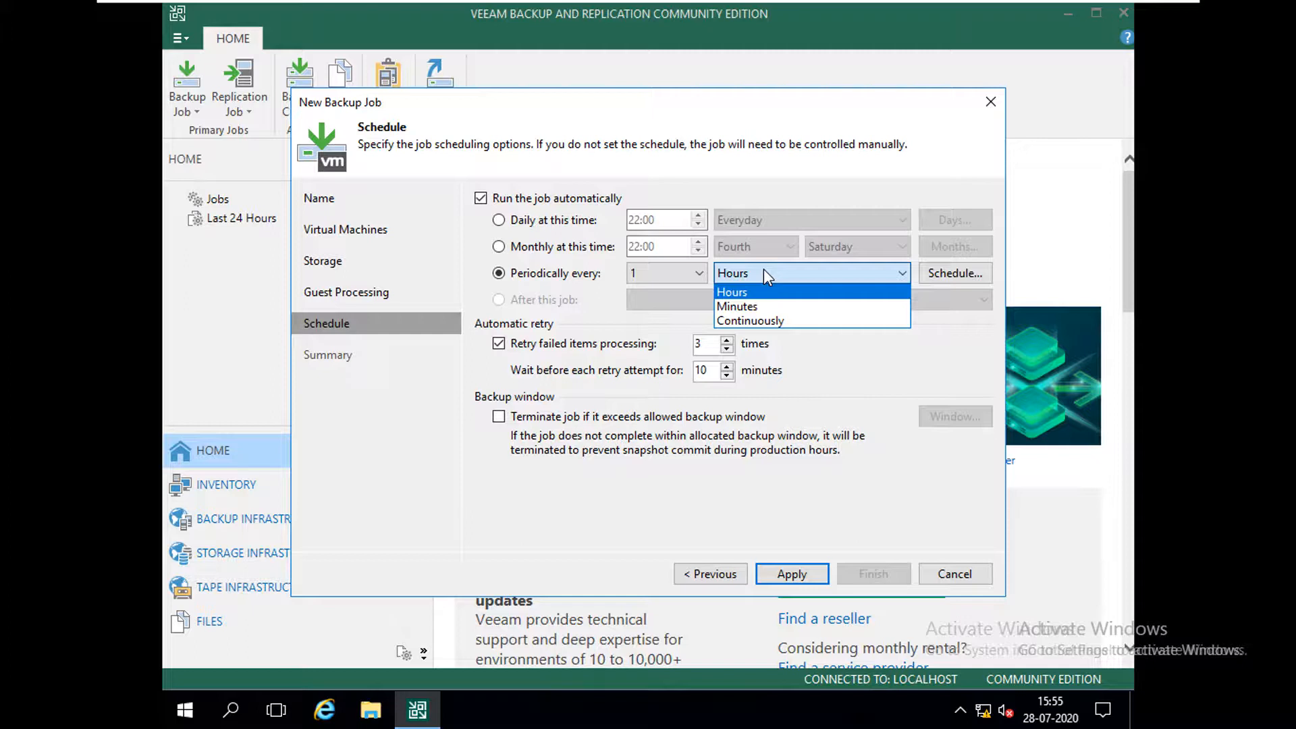
pyautogui.click(757, 321)
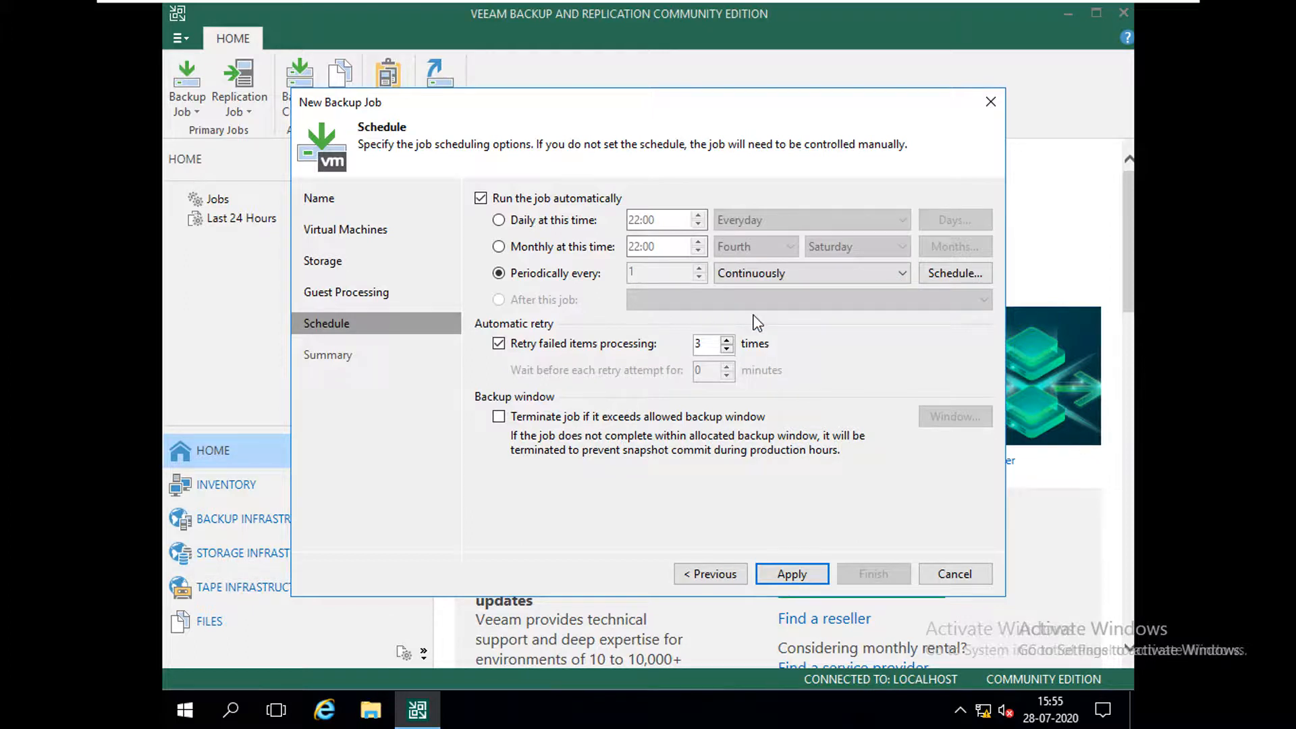
pyautogui.click(740, 277)
pyautogui.click(743, 317)
pyautogui.click(746, 281)
pyautogui.click(744, 296)
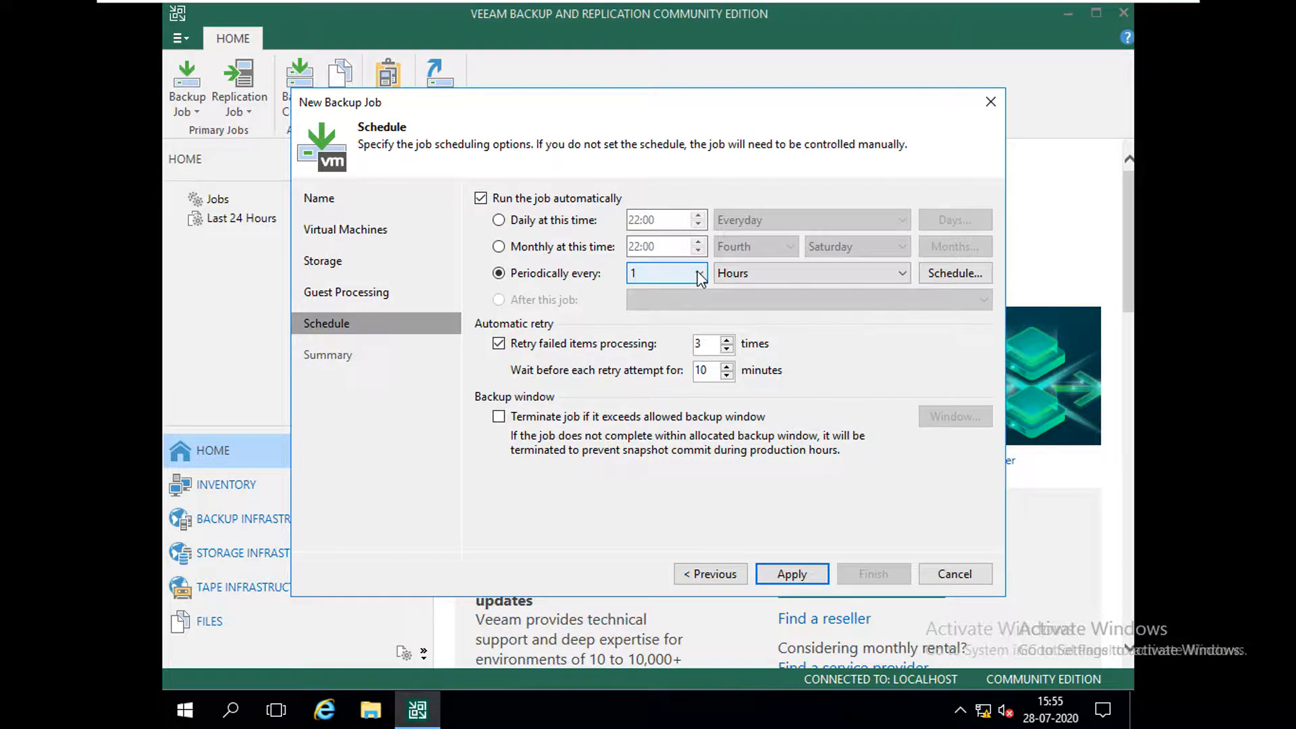
# - Examine the permitted and denied time periods of the periodic schedule, and close the grid without saving
pyautogui.click(941, 281)
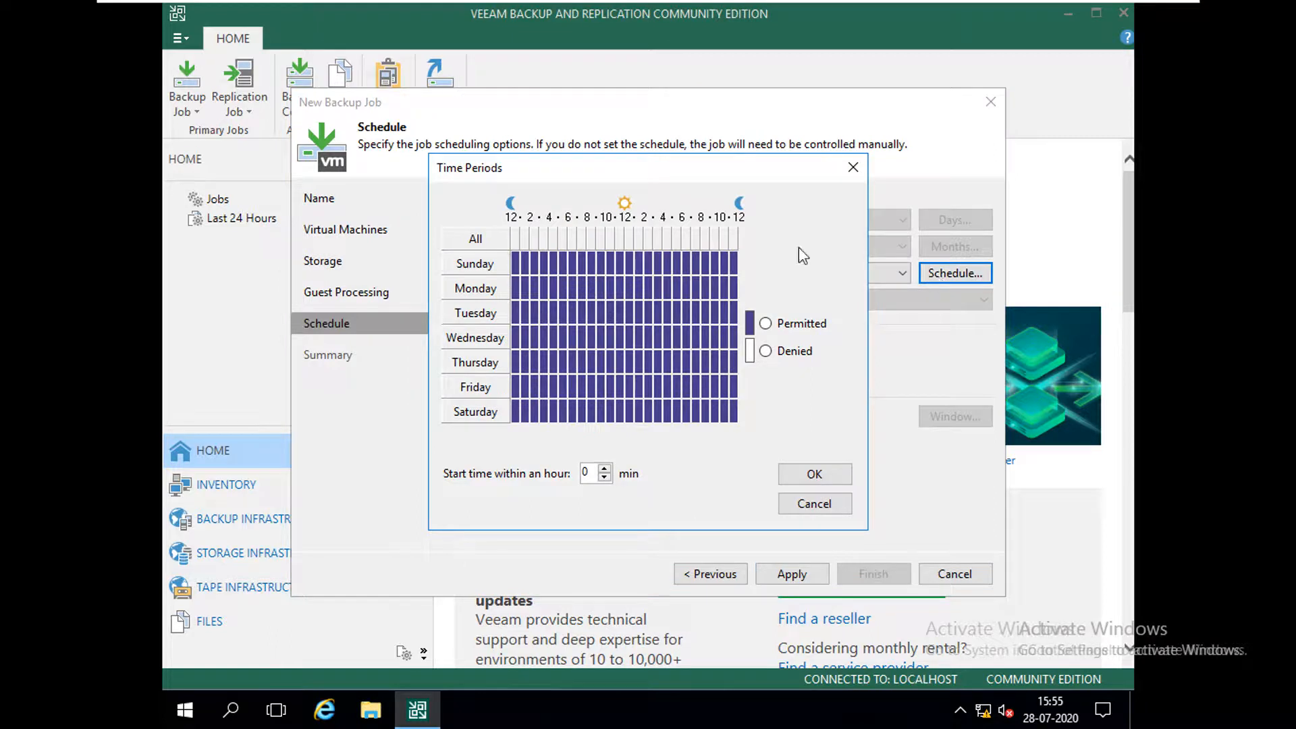
pyautogui.click(688, 265)
pyautogui.click(706, 338)
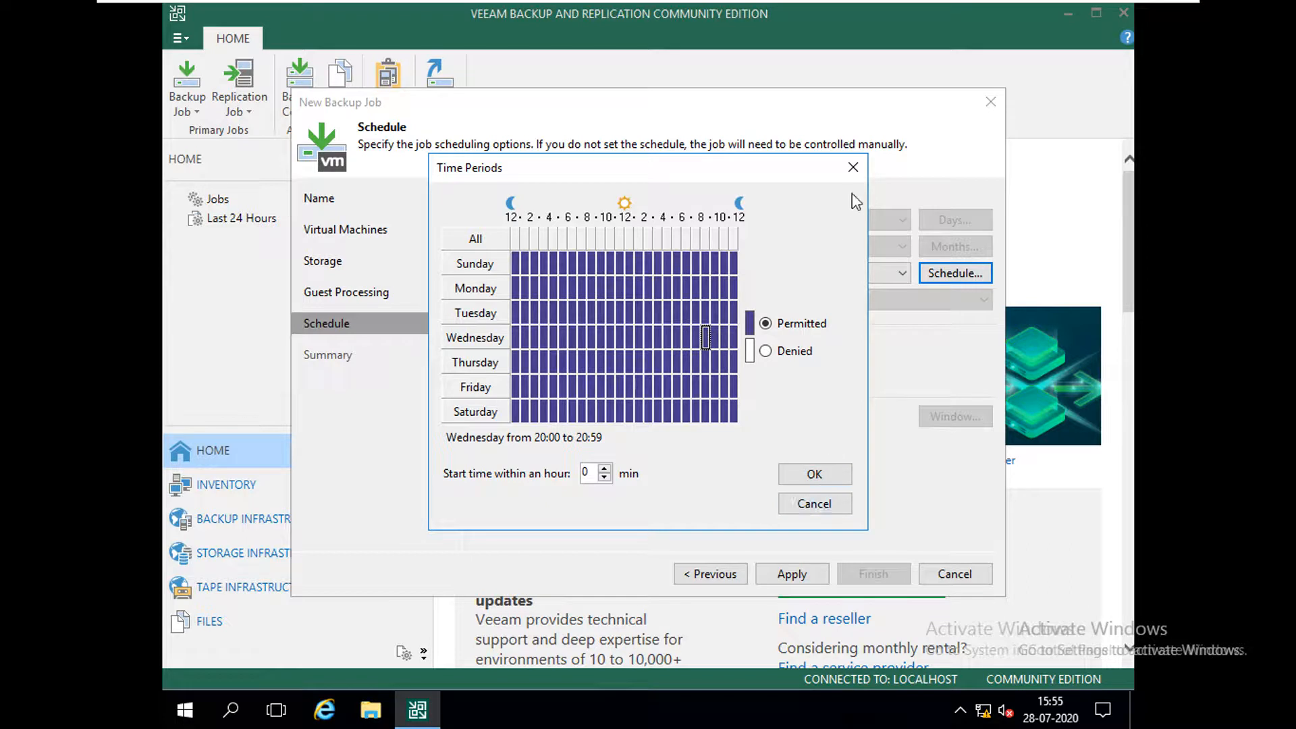
pyautogui.click(854, 168)
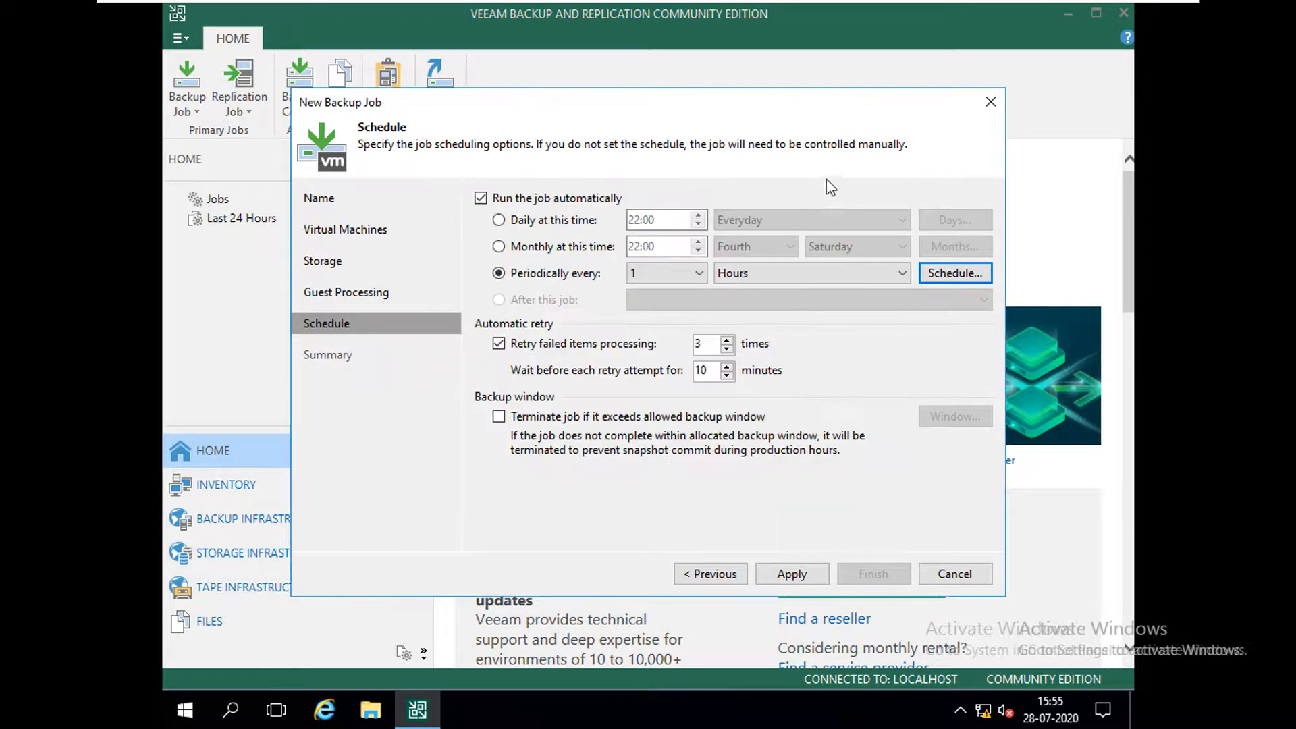
# - Switch the schedule back to daily at 22:00, apply it and finish creating the backup job
pyautogui.click(574, 220)
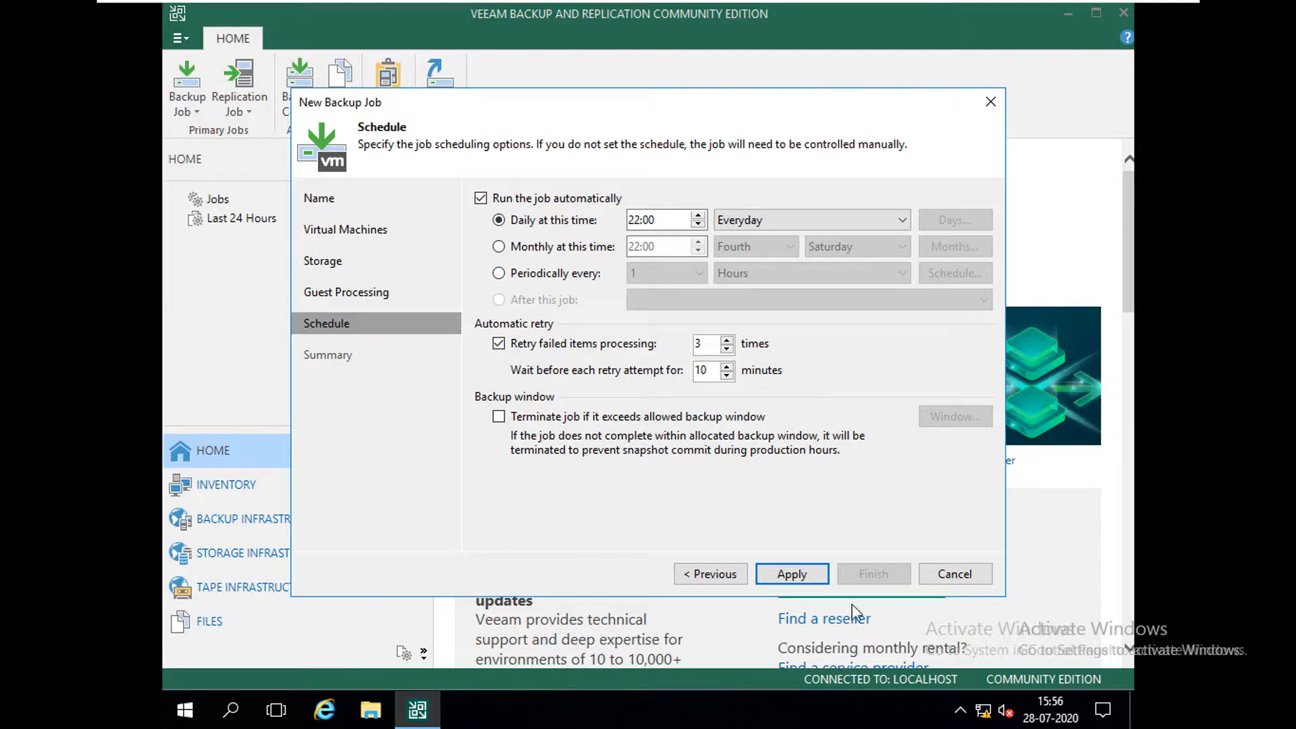
pyautogui.click(805, 573)
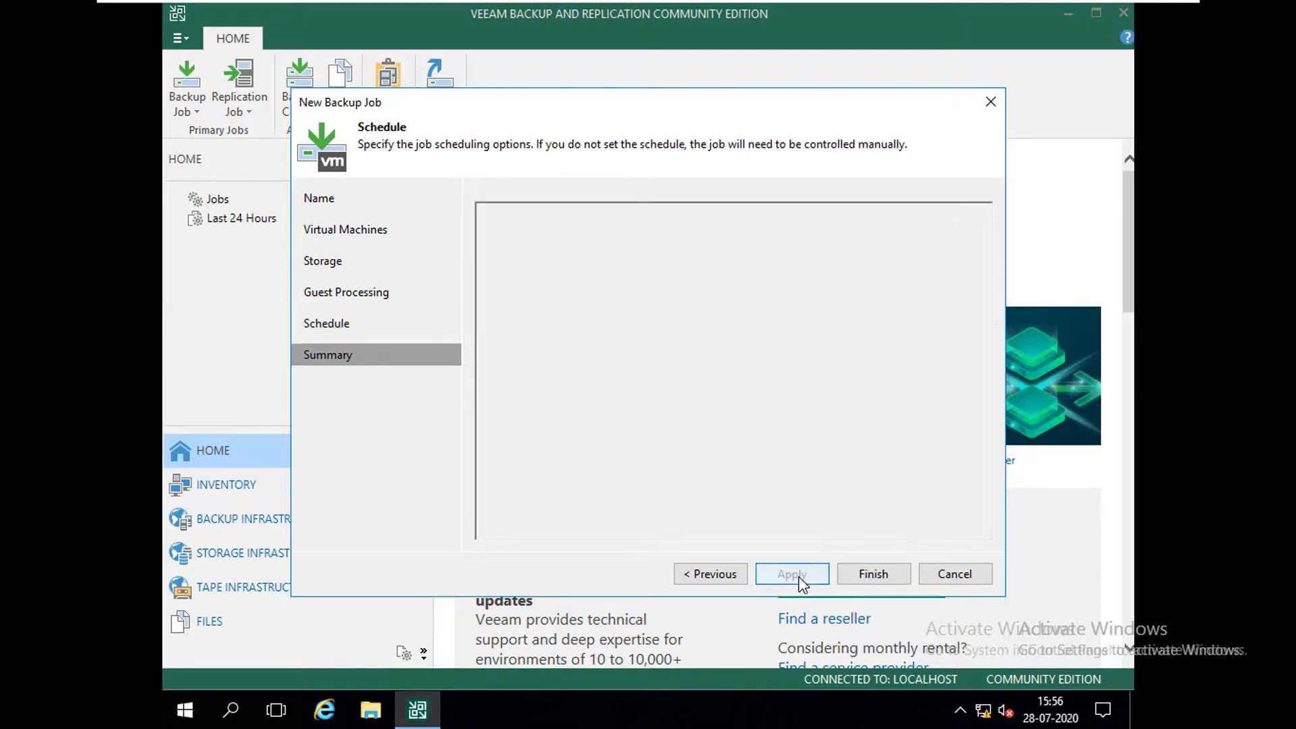
pyautogui.click(874, 575)
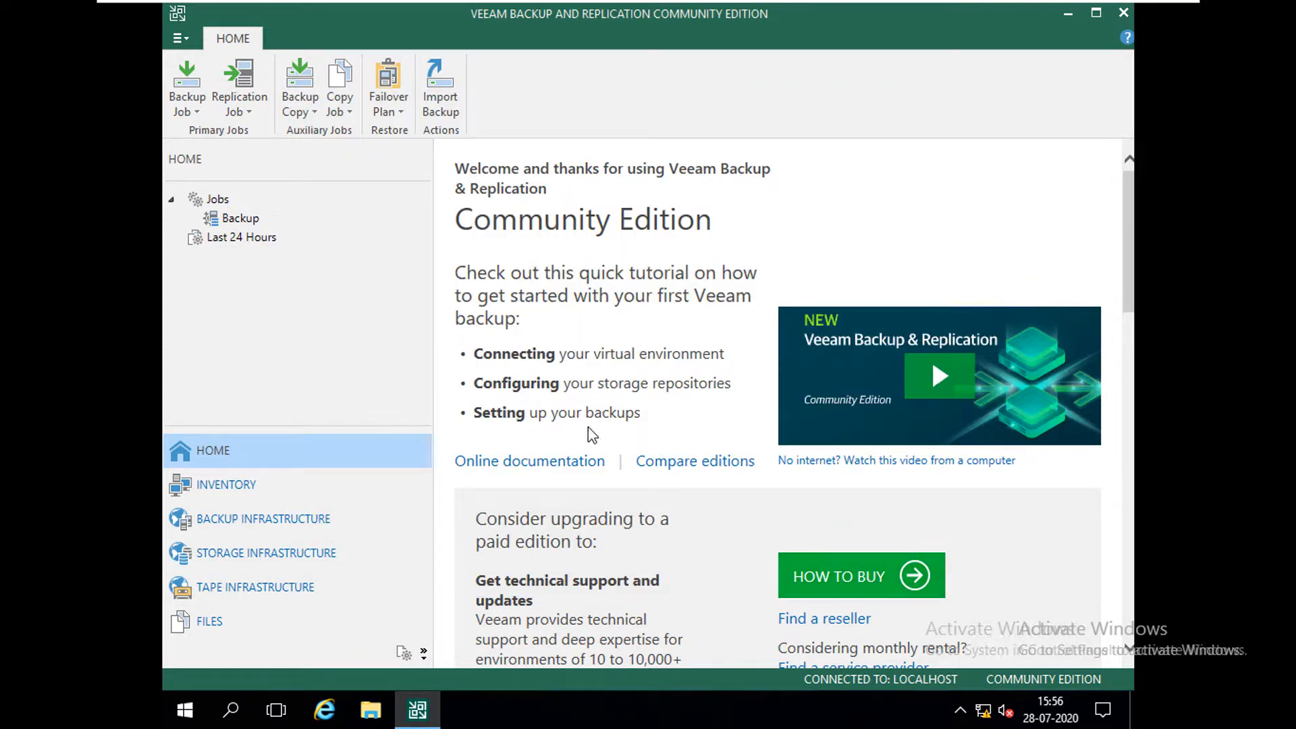
# - Check Backup Job 1 in the backup jobs list and review the sessions of the last 24 hours
pyautogui.click(236, 221)
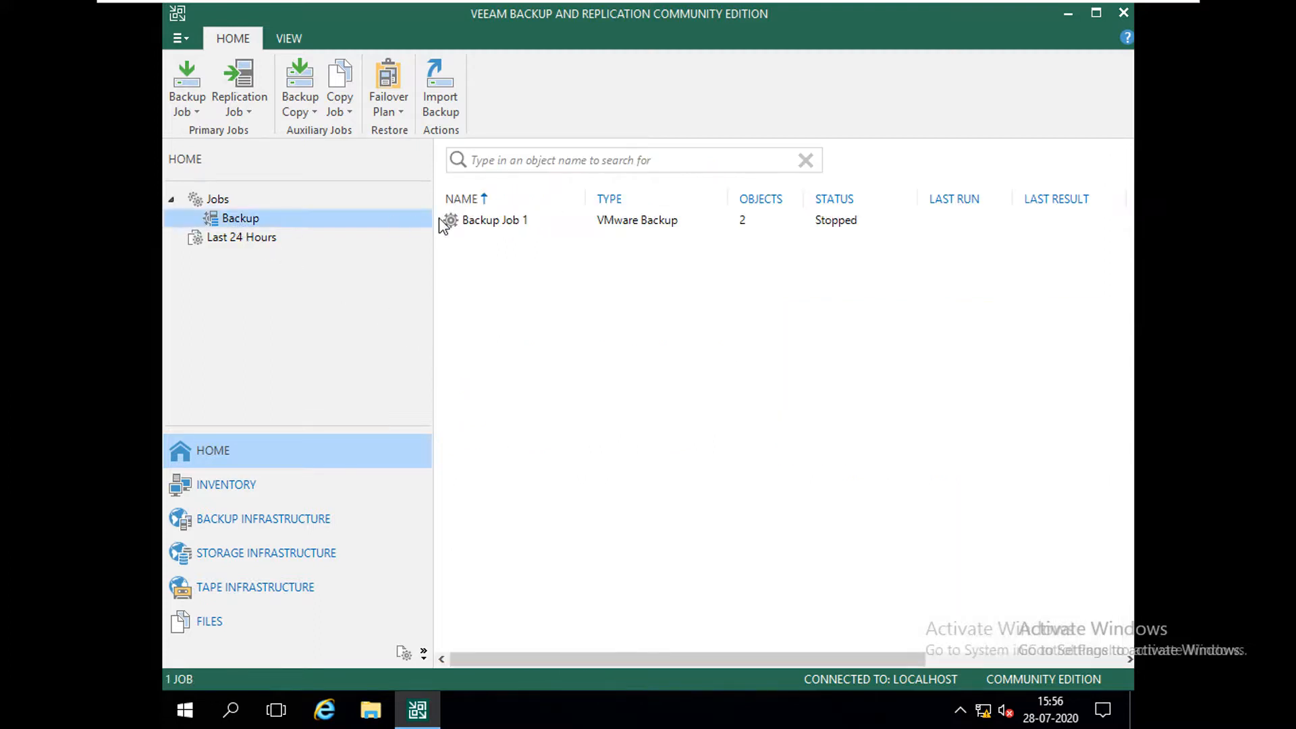
pyautogui.click(528, 220)
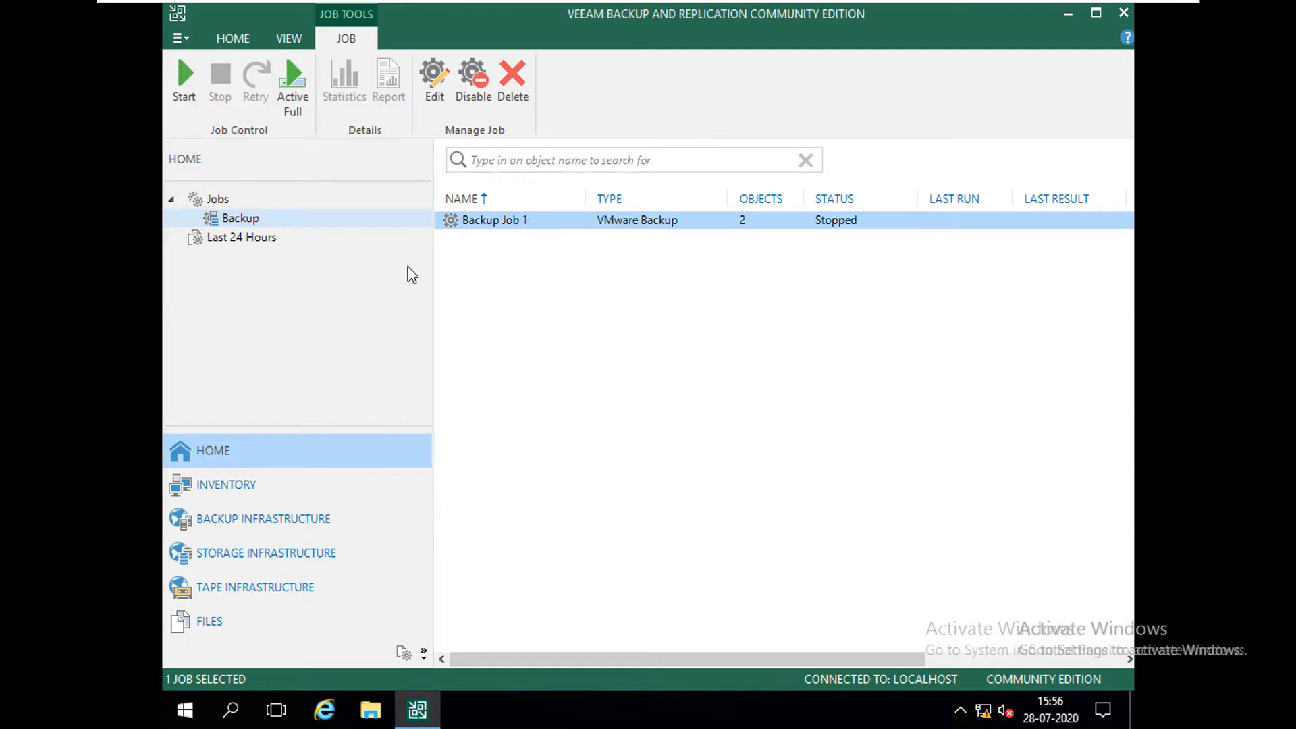
pyautogui.click(231, 243)
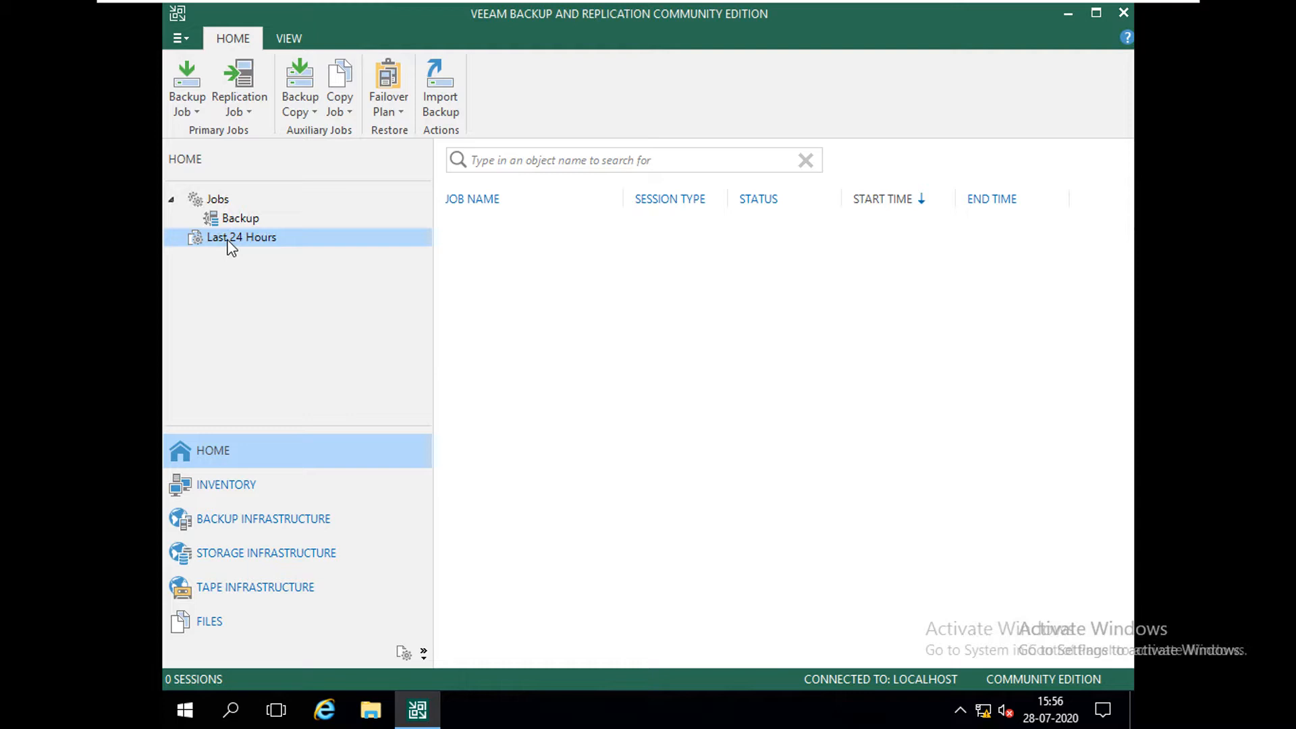
pyautogui.click(232, 223)
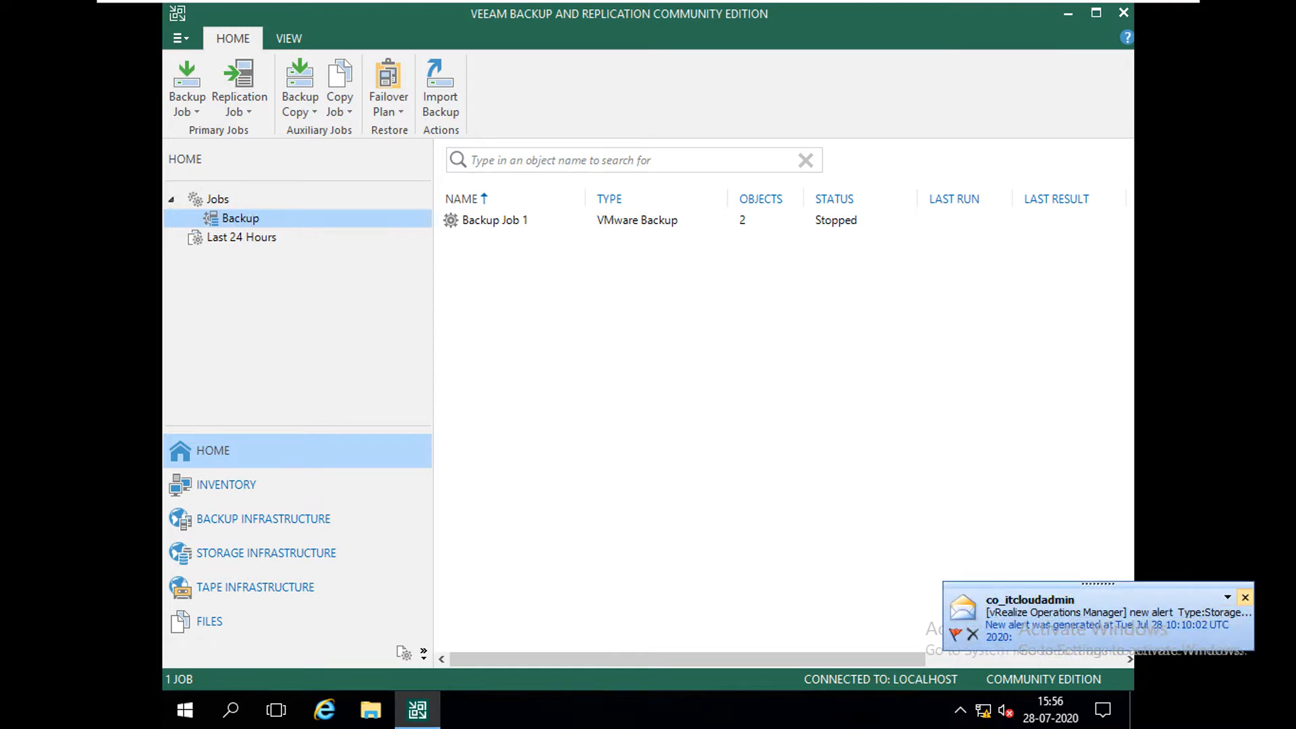
# - Dismiss the mail notification and minimize the remote desktop session to return to the local desktop
pyautogui.click(1246, 597)
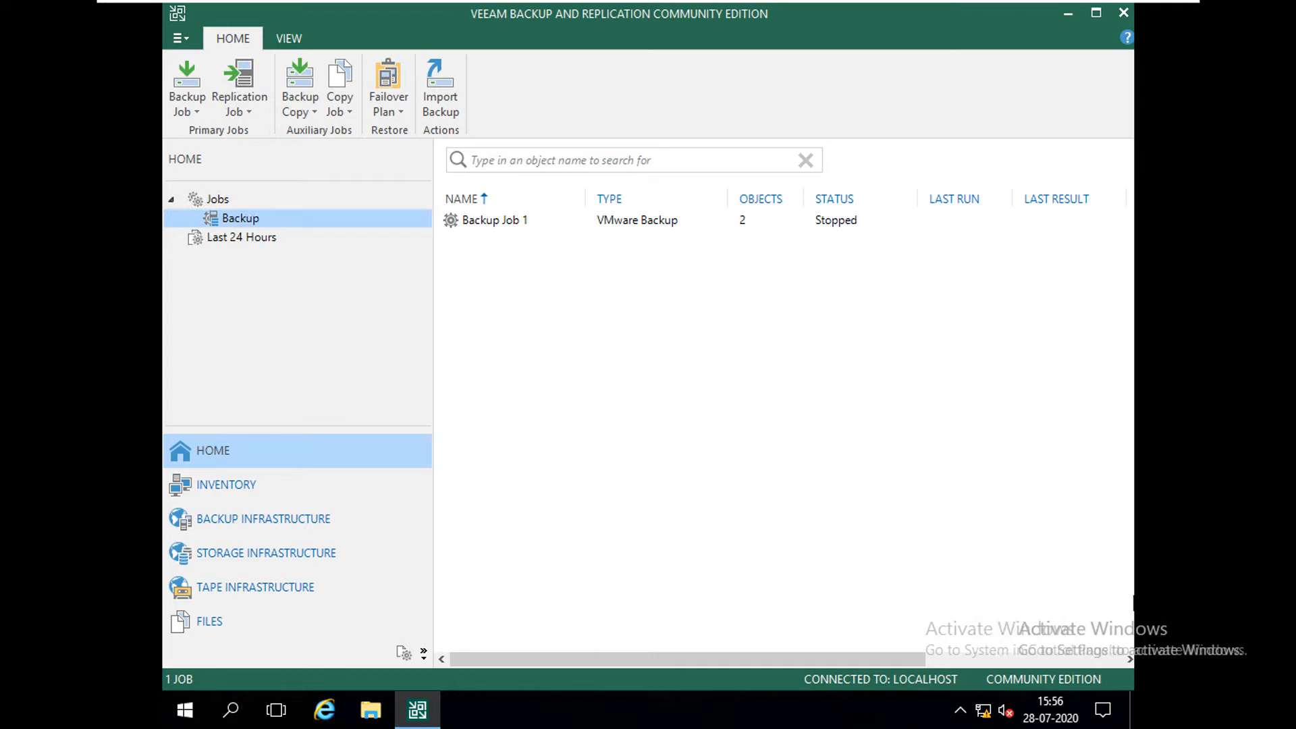
pyautogui.moveTo(673, 13)
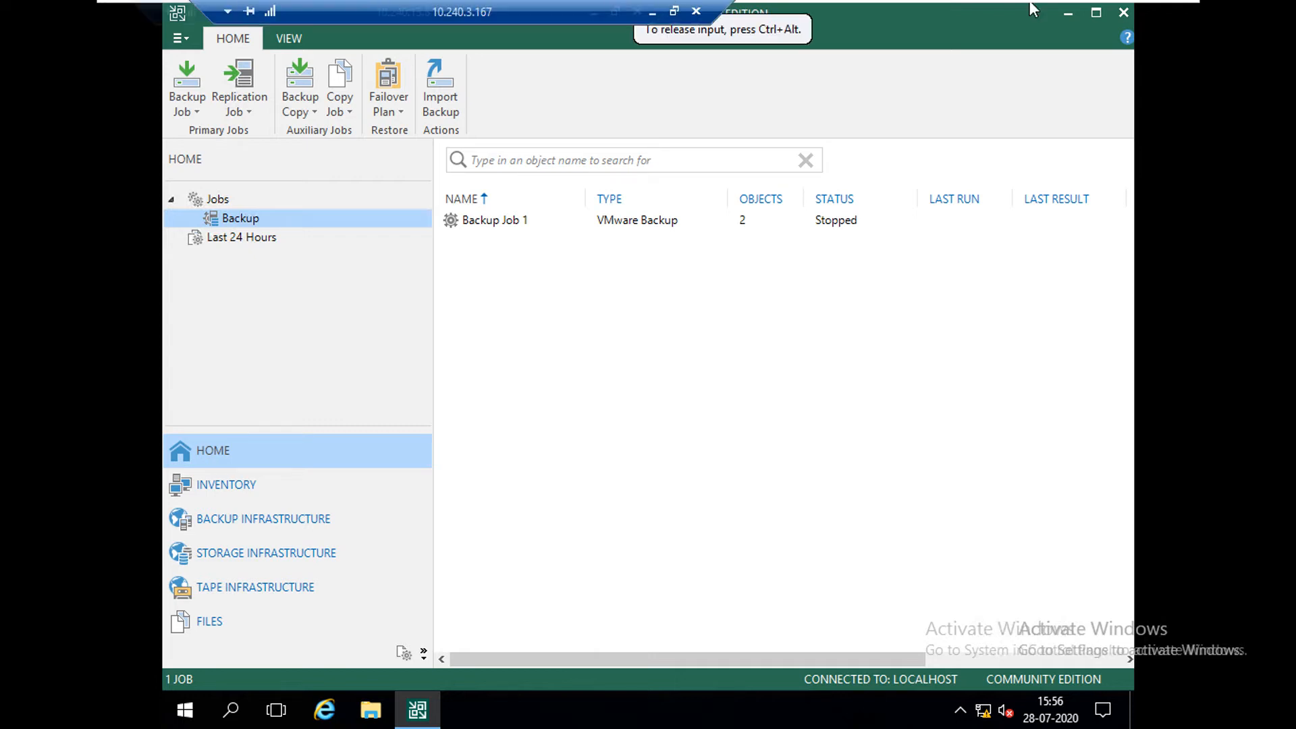
pyautogui.click(595, 12)
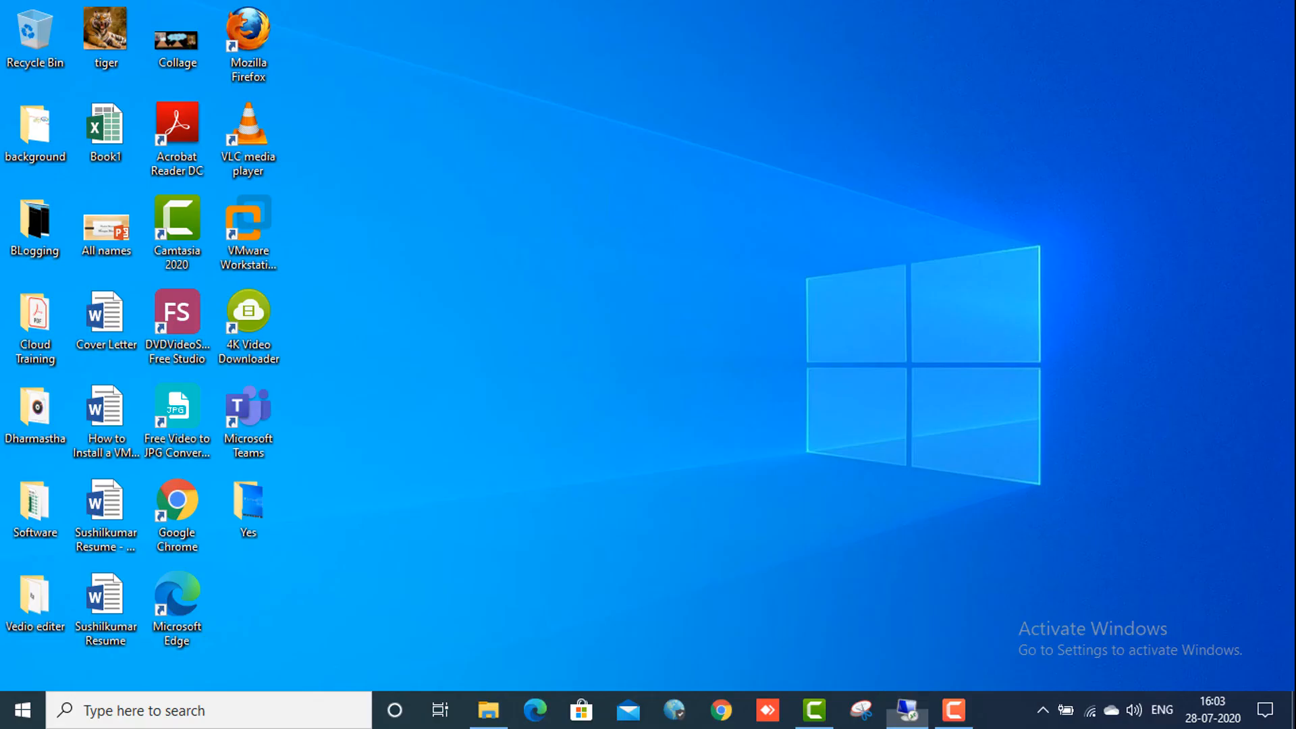